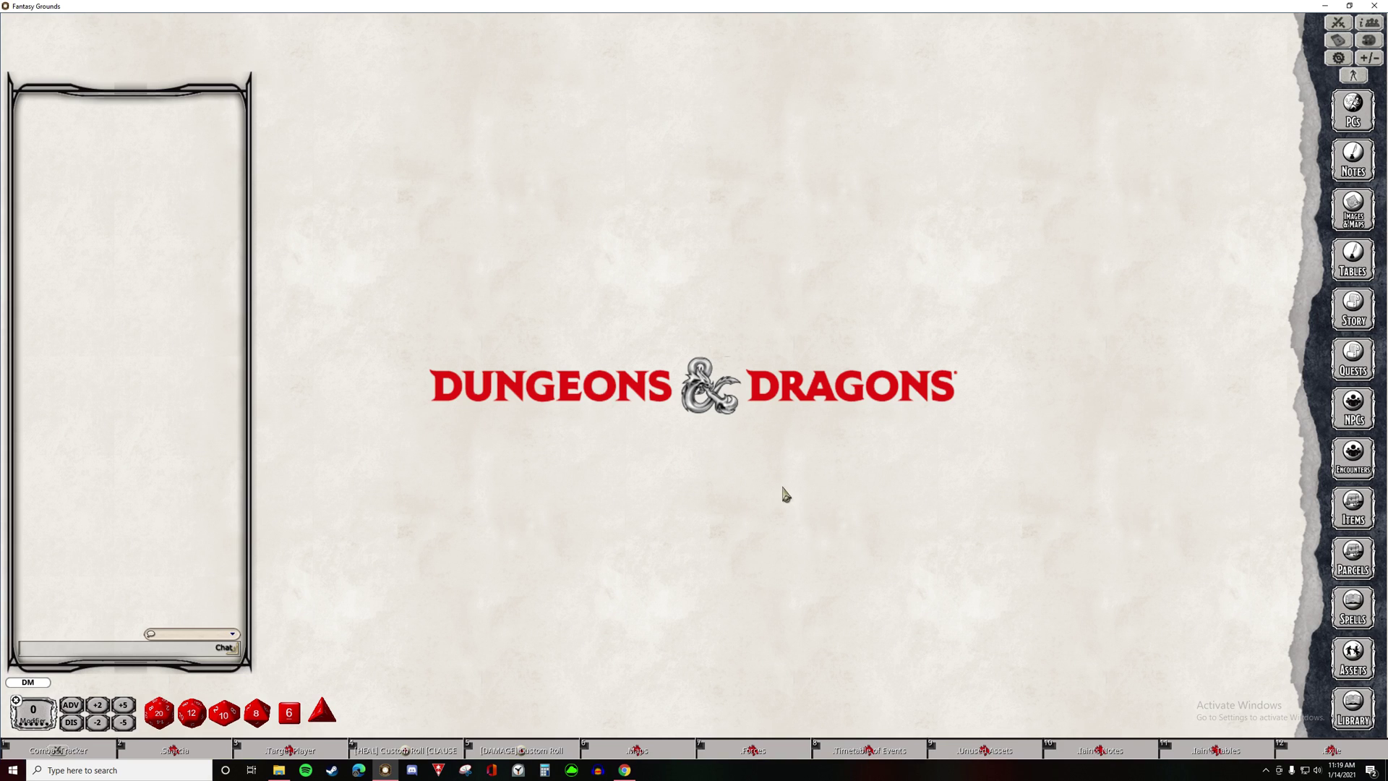
Open the valley desert map as the full background image, close the image list and frame the central ruins.
left_click(1352, 209)
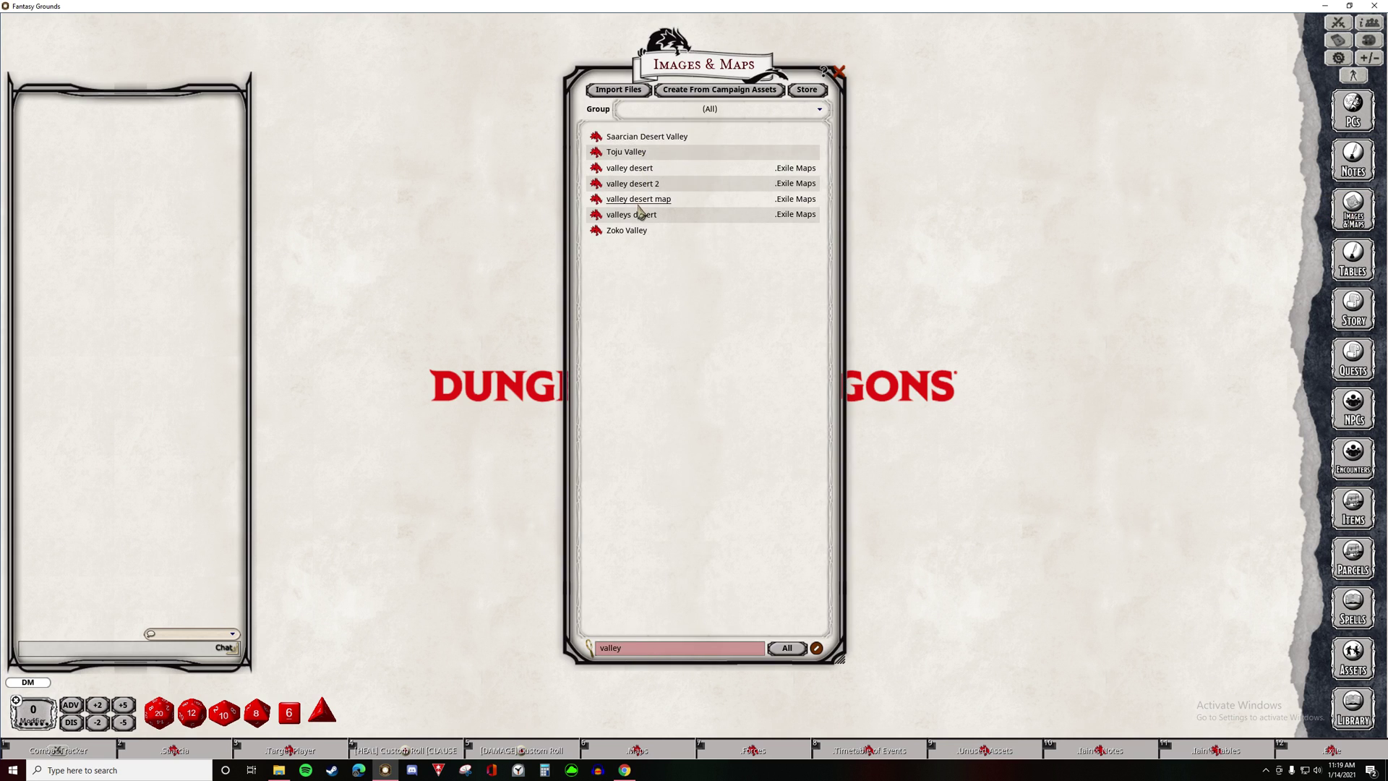
left_click(631, 169)
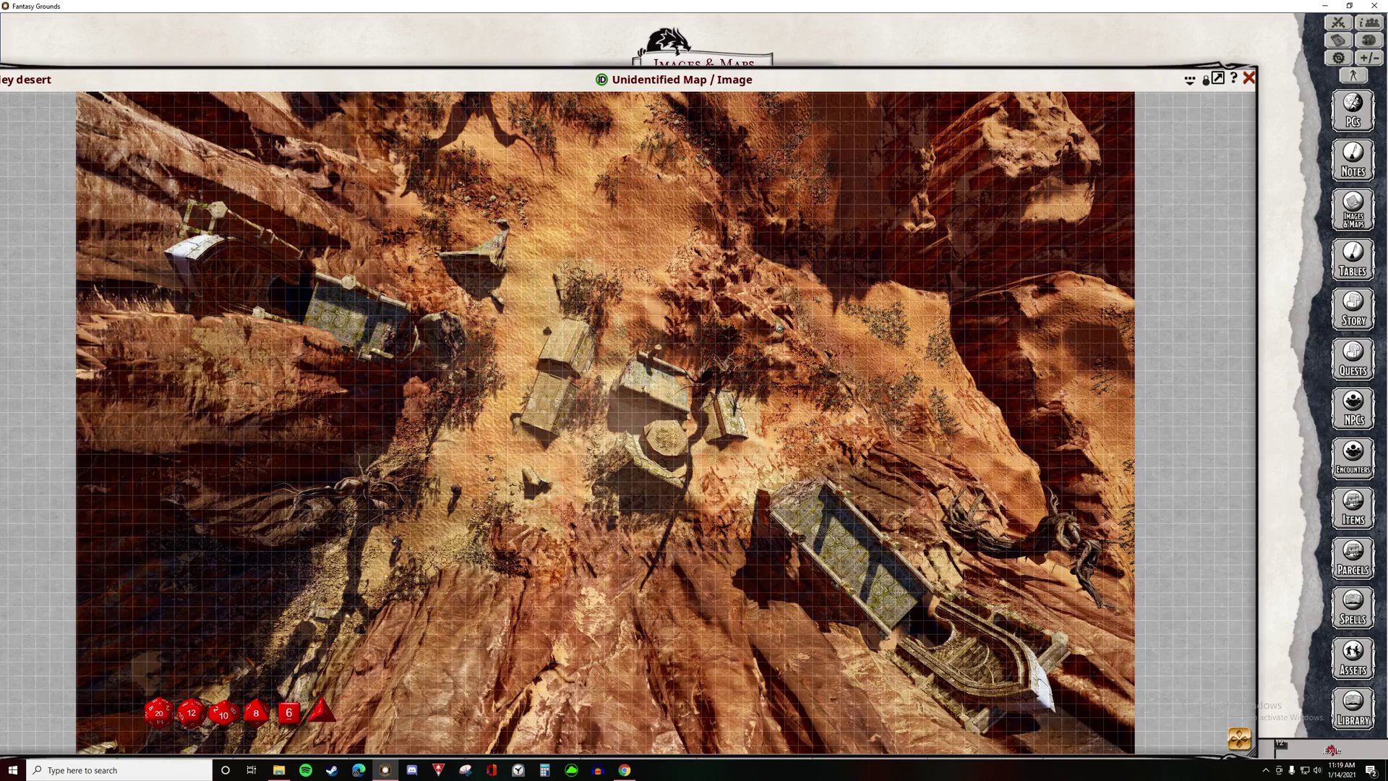
left_click(1217, 79)
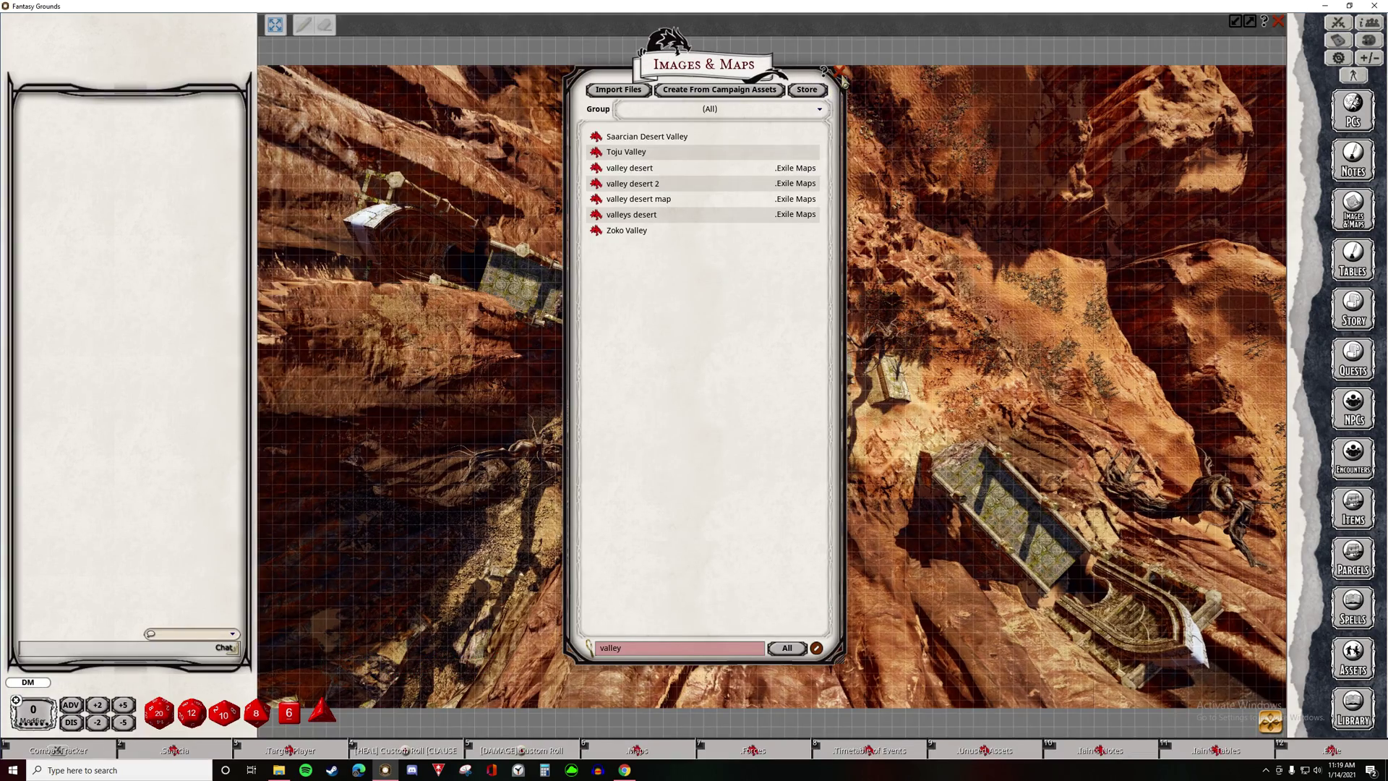
left_click(841, 75)
scroll(766, 367, "up", 2)
left_click_drag(790, 272, 818, 444)
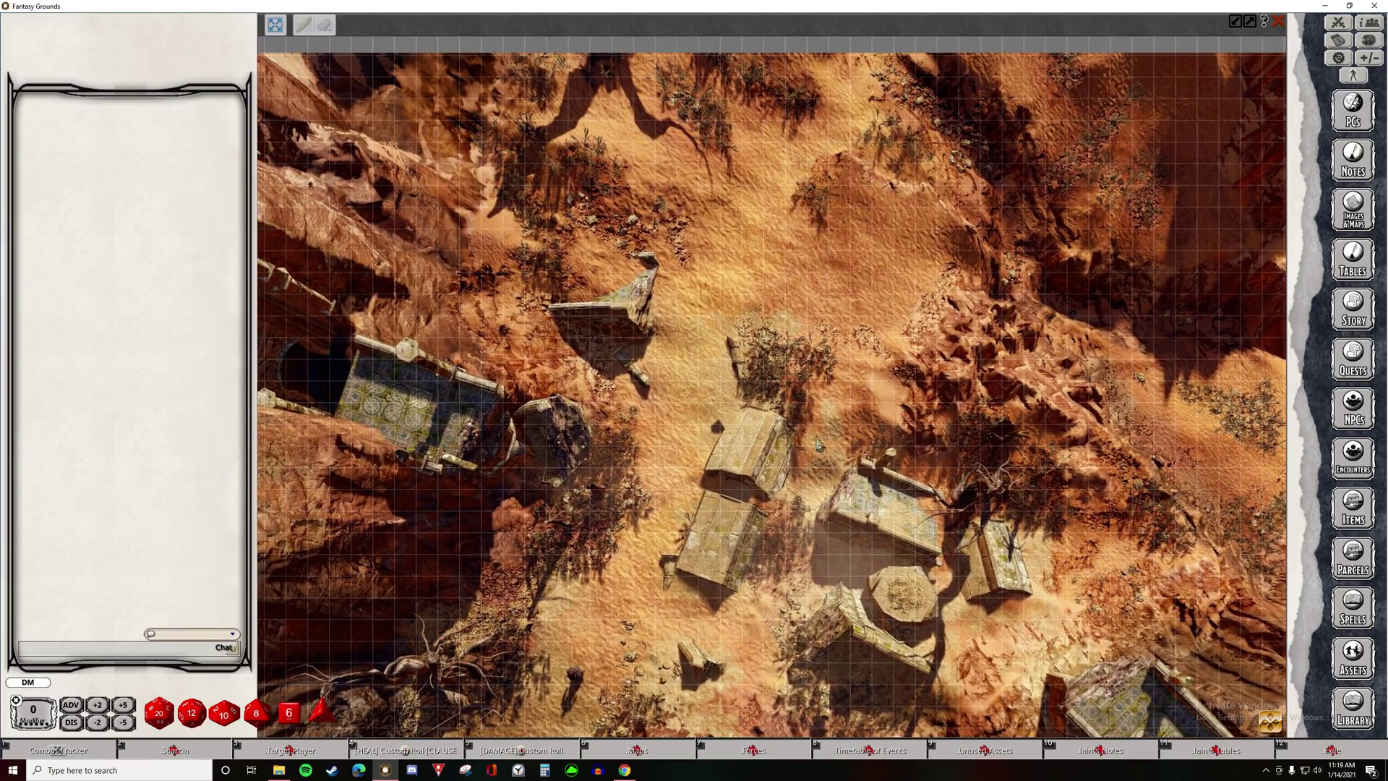
Open the combat tracker and place the friendly Rogue, Wizard and Cleric tokens on the open sand above the ruins.
left_click(1342, 22)
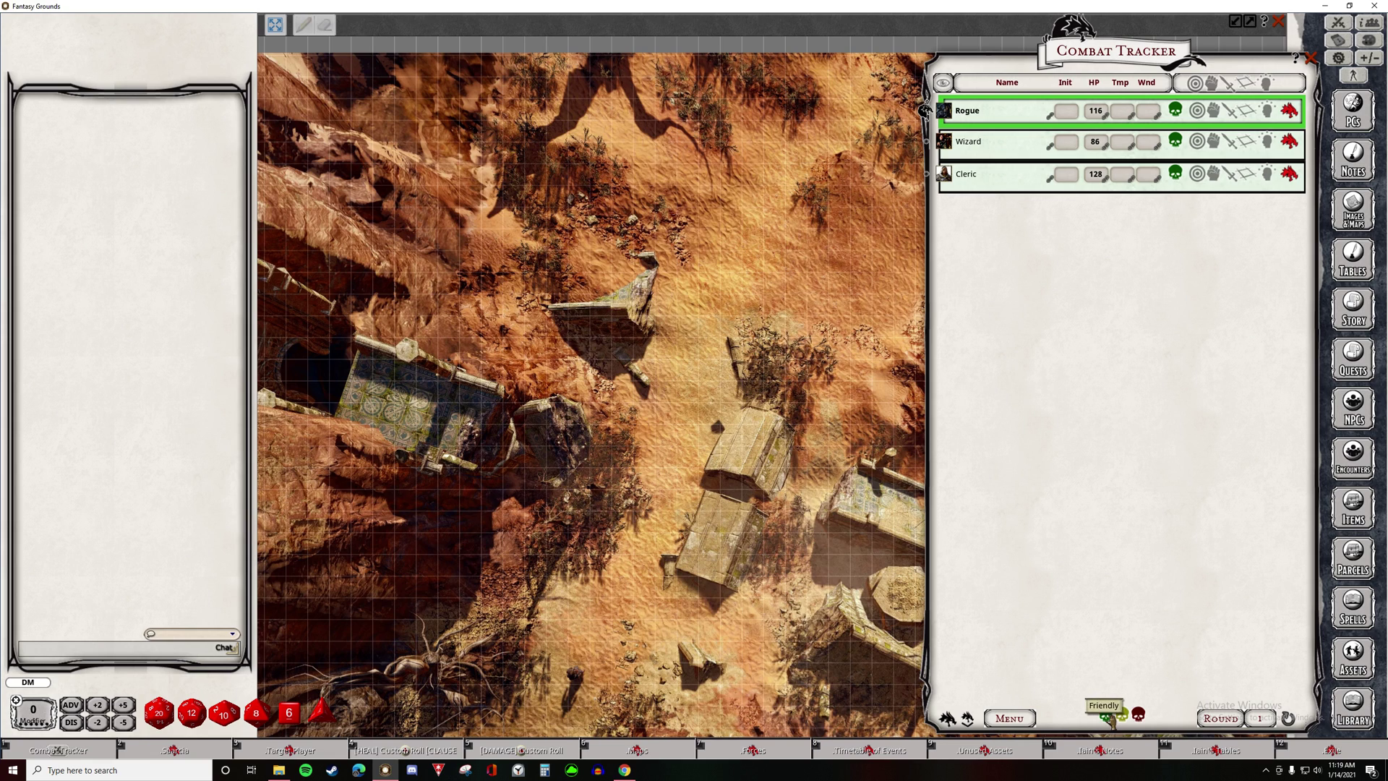
left_click_drag(735, 319, 793, 253)
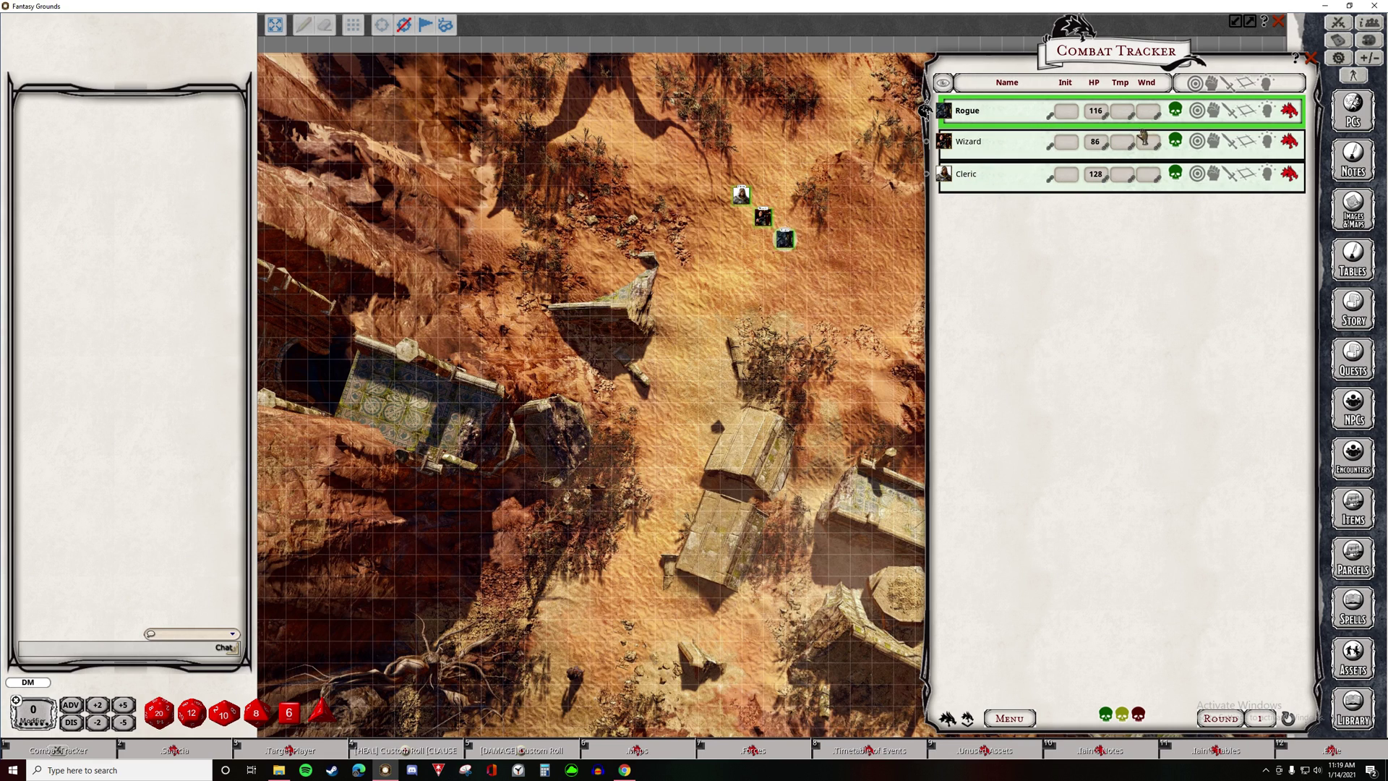
left_click(1349, 110)
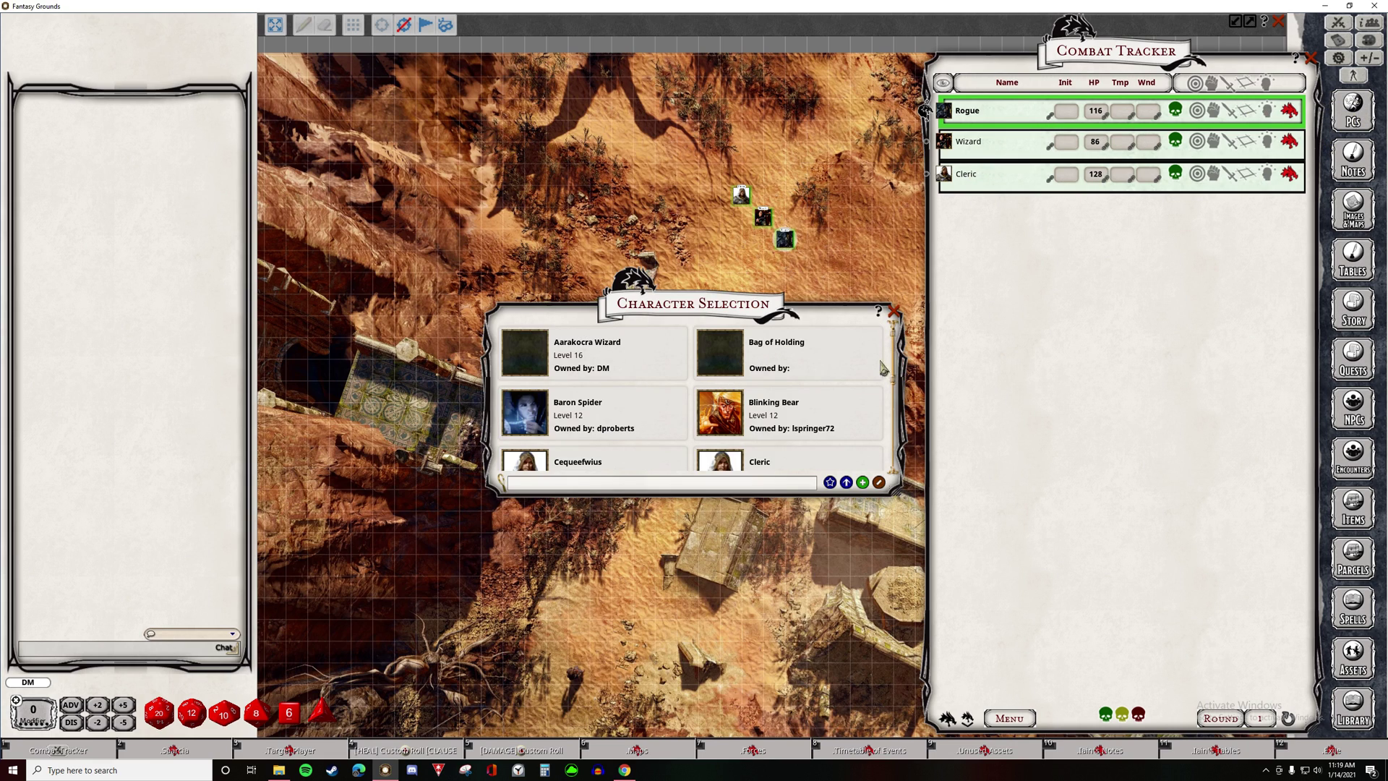
left_click(894, 311)
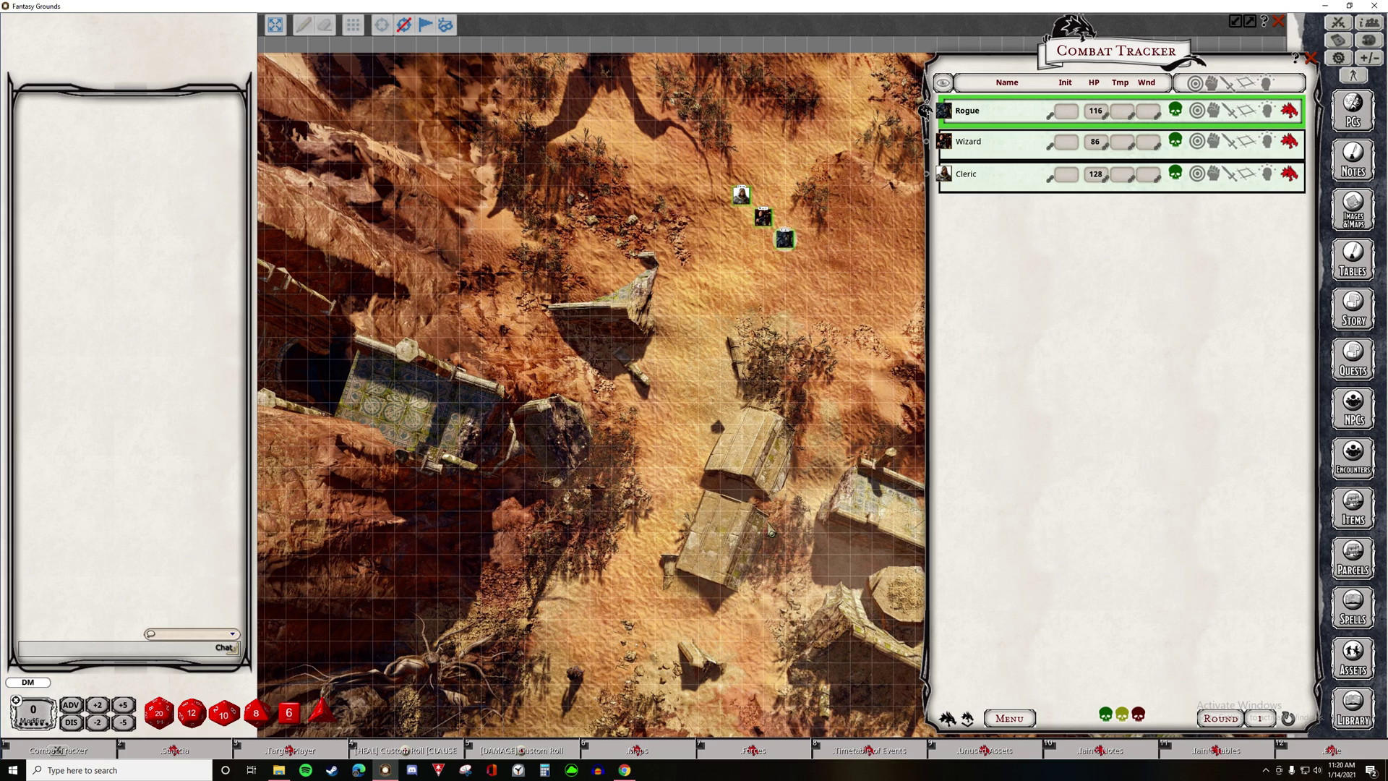
Add the Aboleth from the NPC list to the combat tracker and close the list.
left_click(1364, 412)
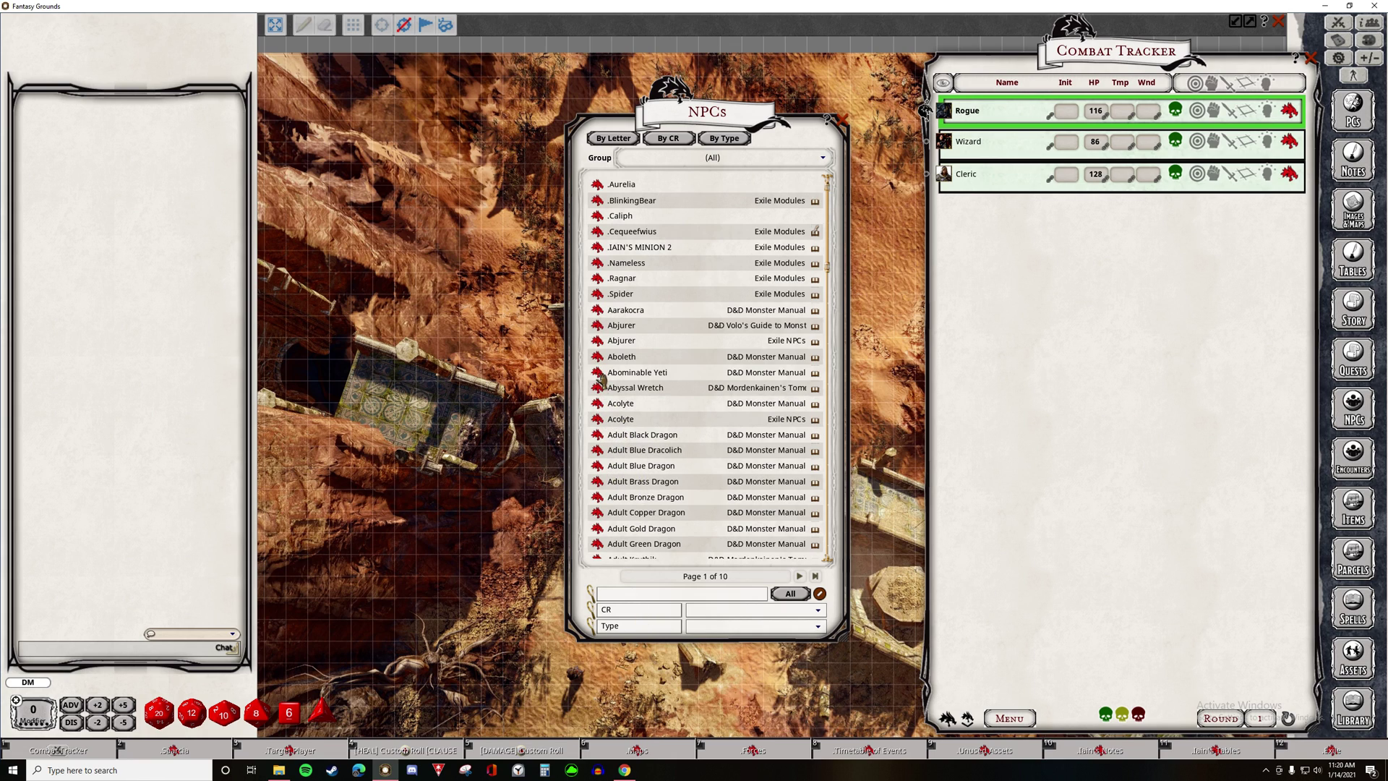
left_click_drag(600, 358, 1039, 351)
left_click(843, 122)
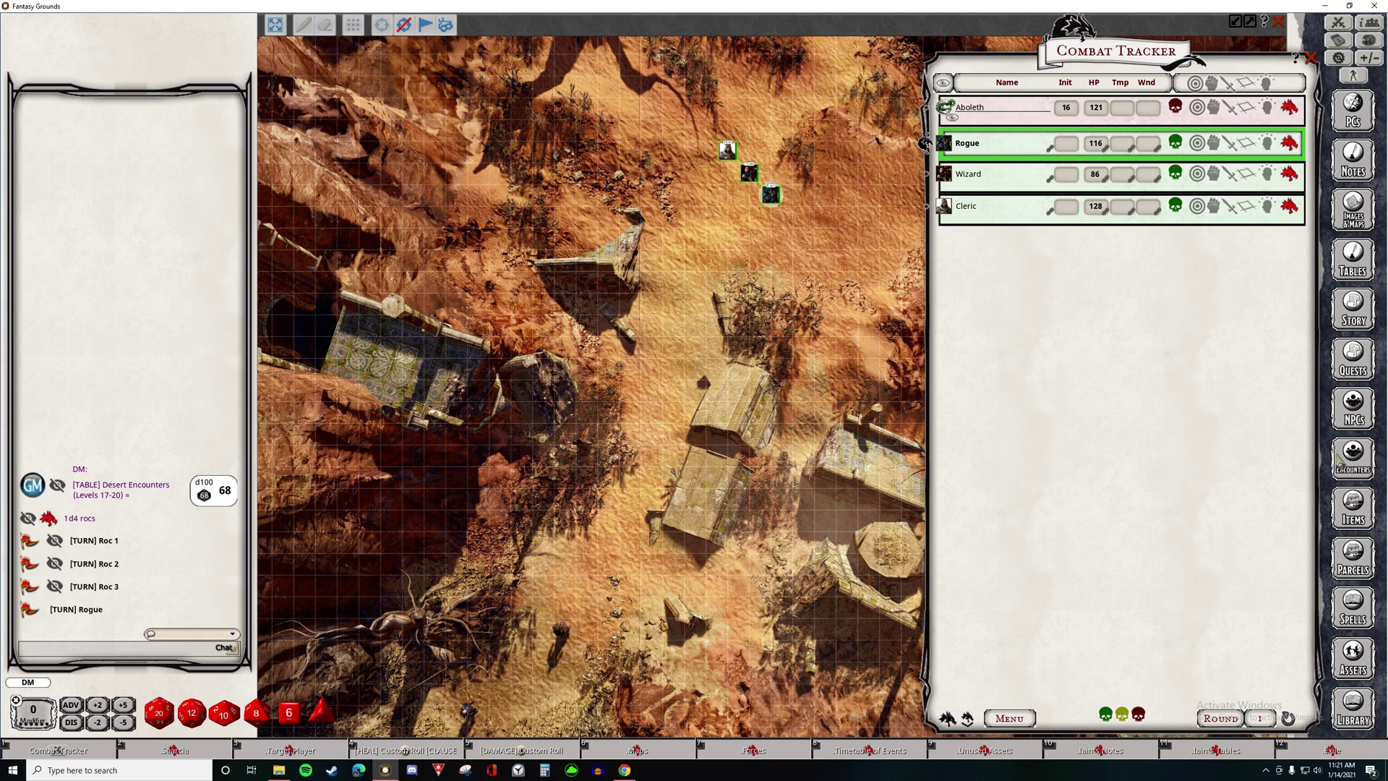
Add the prepared encounter ".BOS 19K Ranjha, guards low" to the combat tracker and close the encounter windows.
left_click(1352, 454)
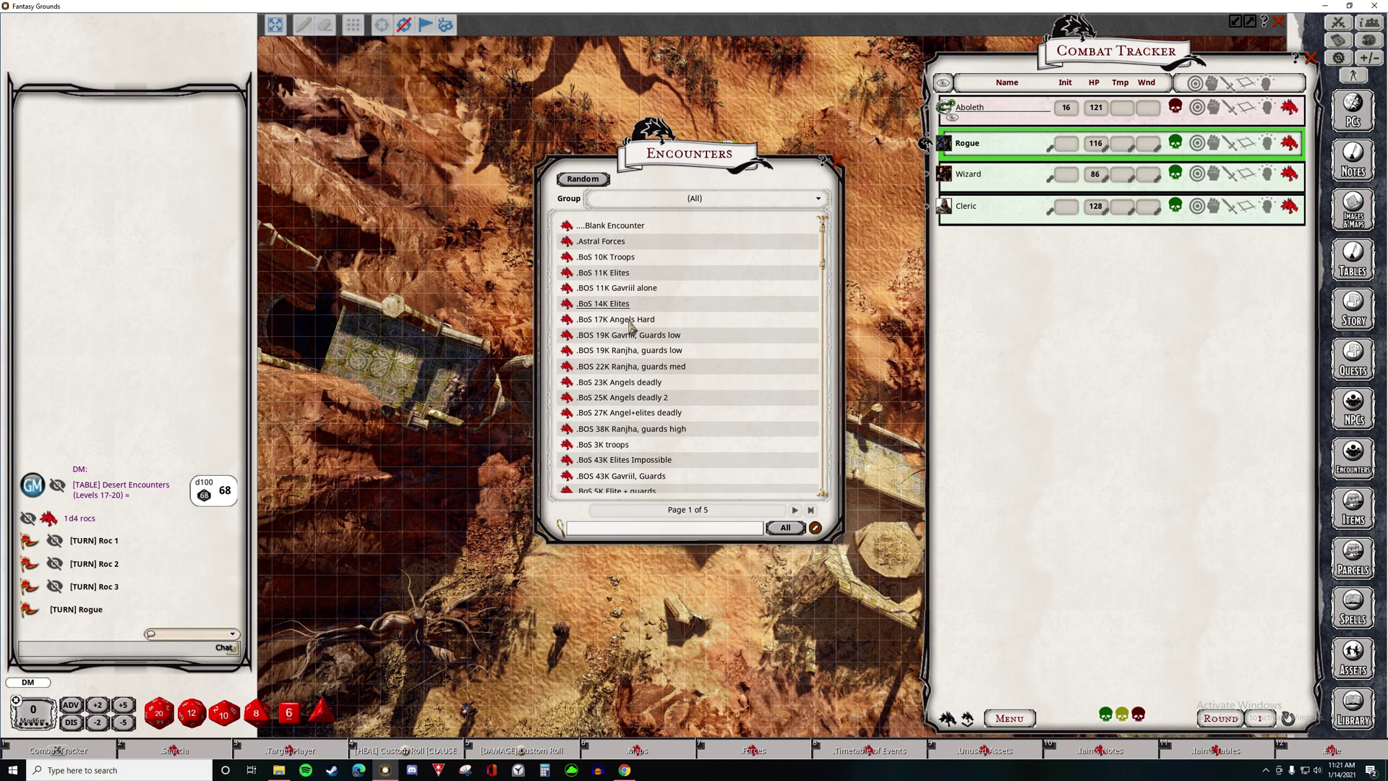
left_click(621, 351)
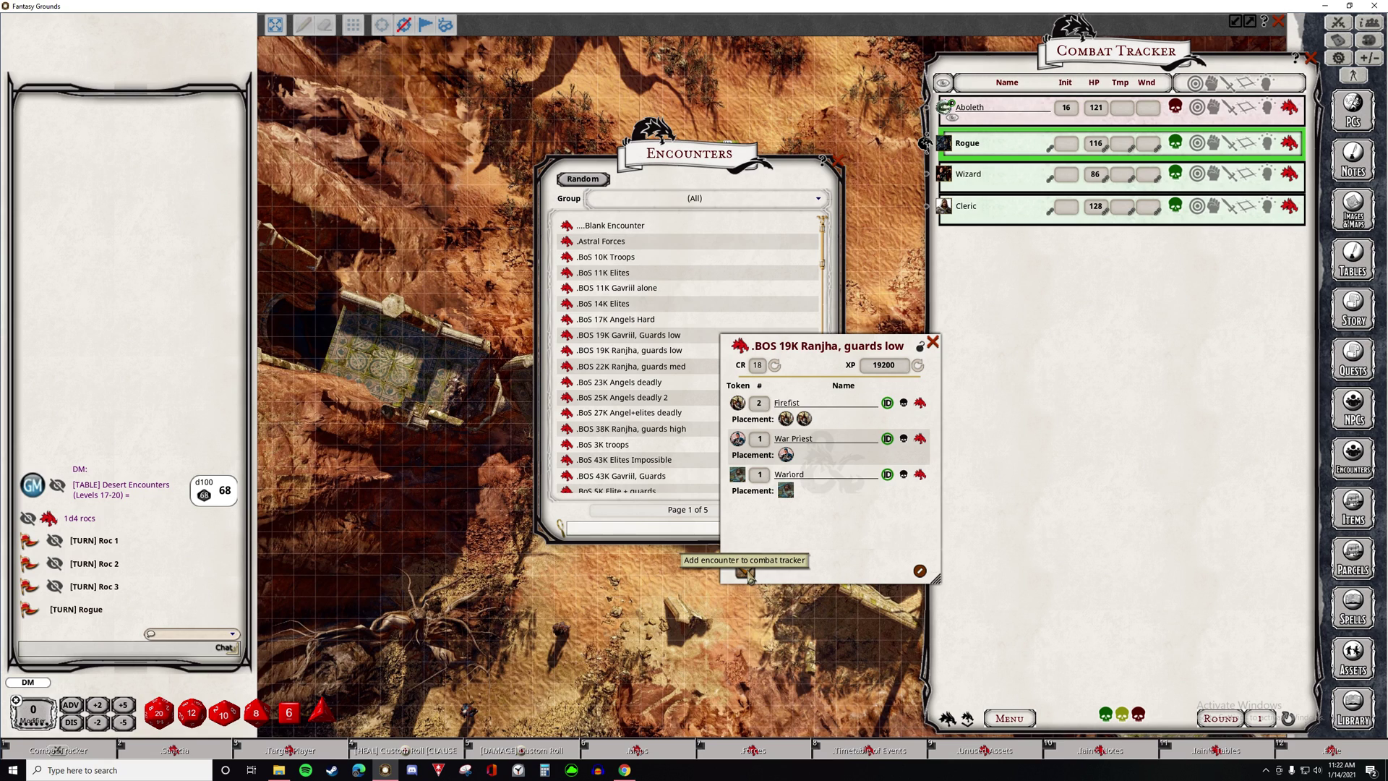
left_click_drag(749, 575, 972, 408)
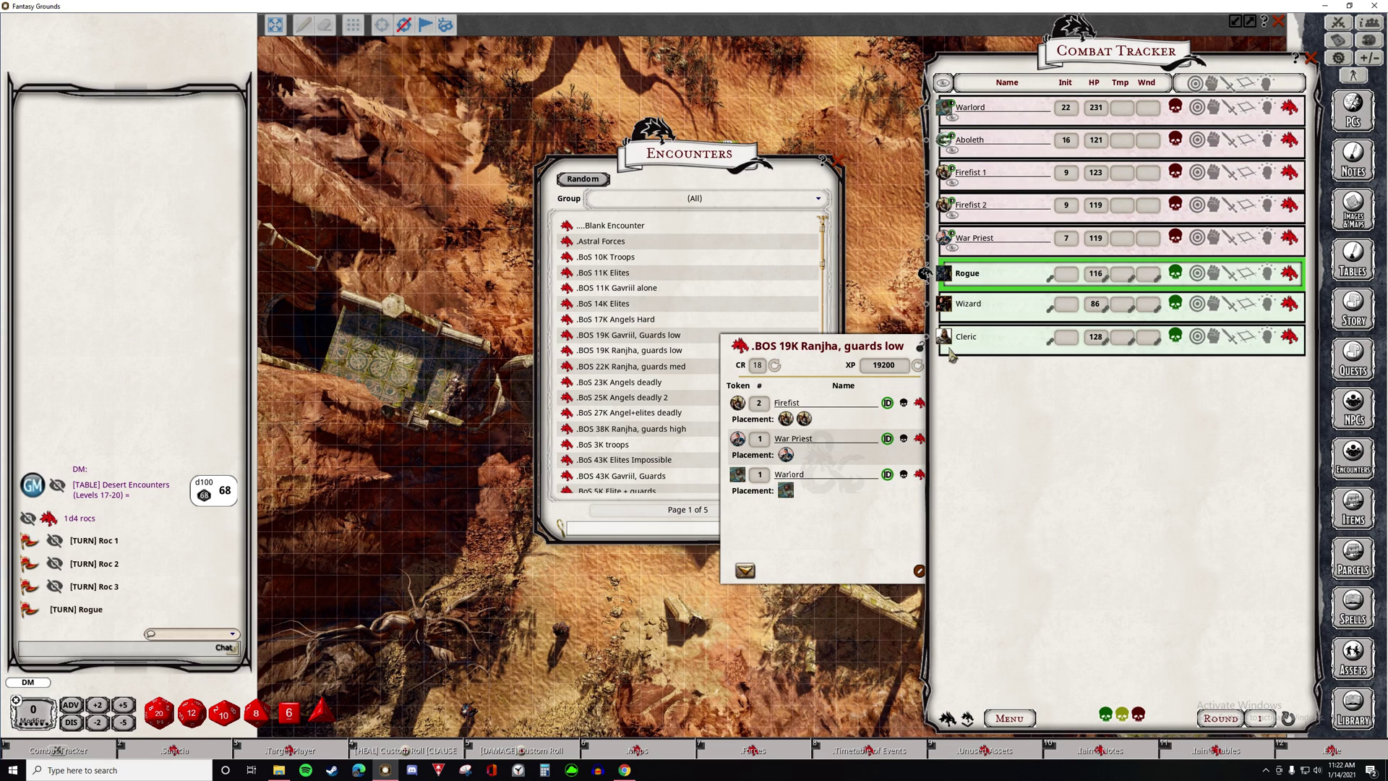
left_click_drag(858, 346, 790, 346)
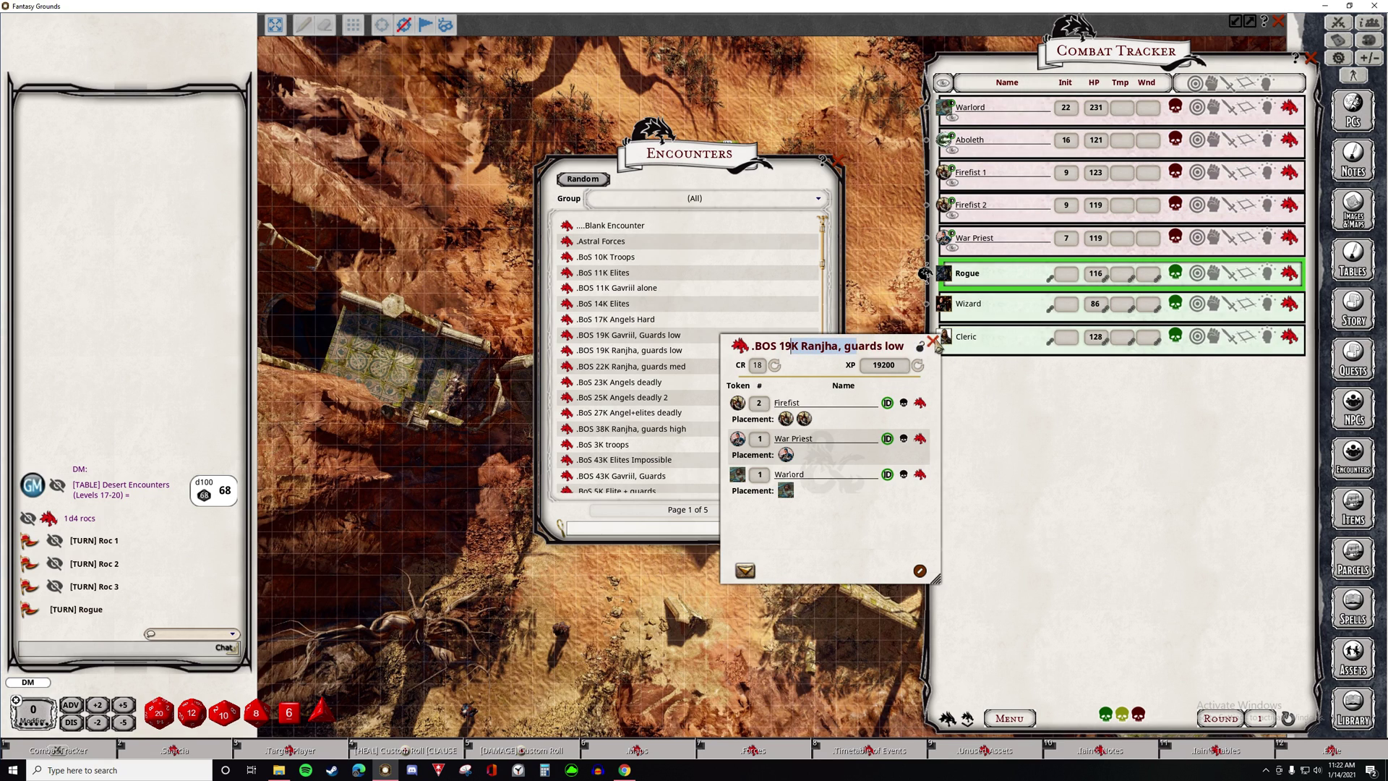
left_click(934, 344)
left_click(839, 163)
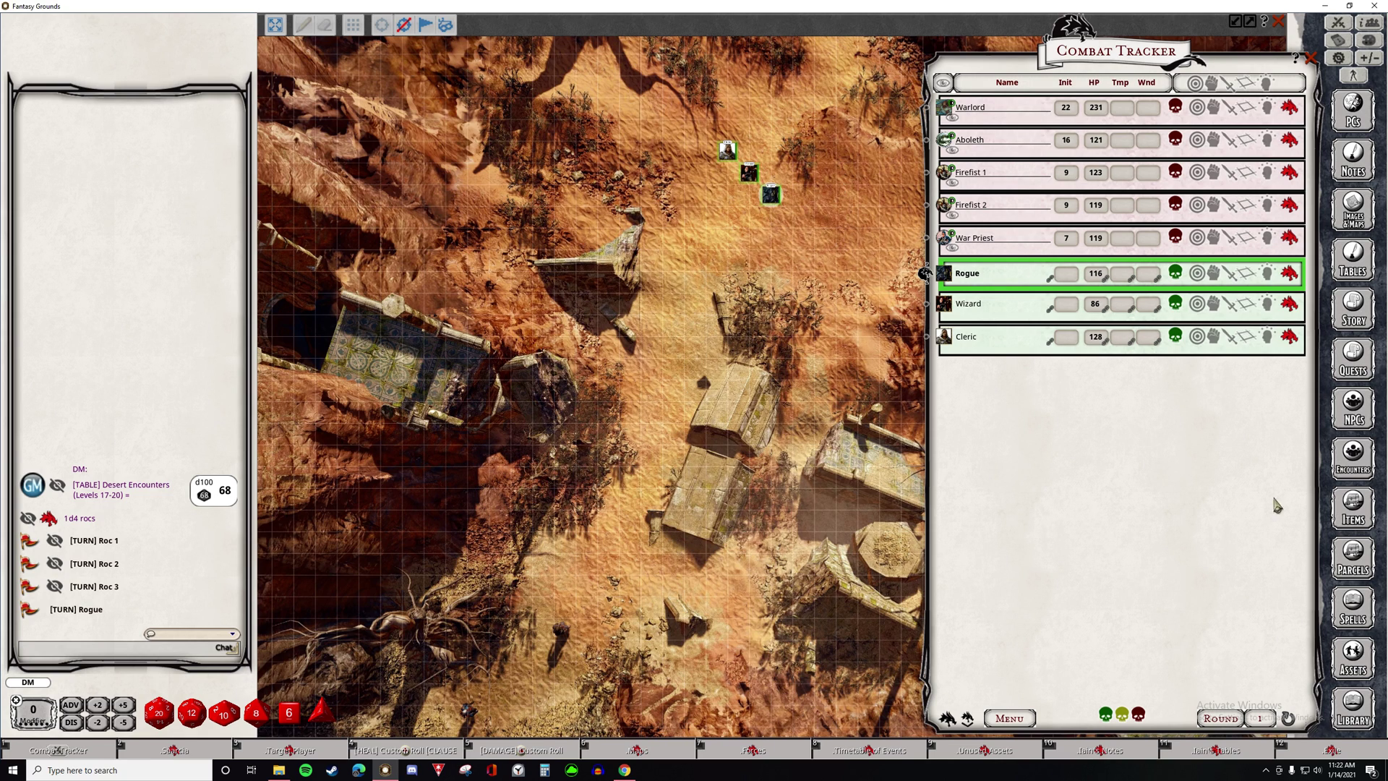
Open the Desert Encounters (Levels 17-20) table and roll a random encounter from it.
left_click(1368, 258)
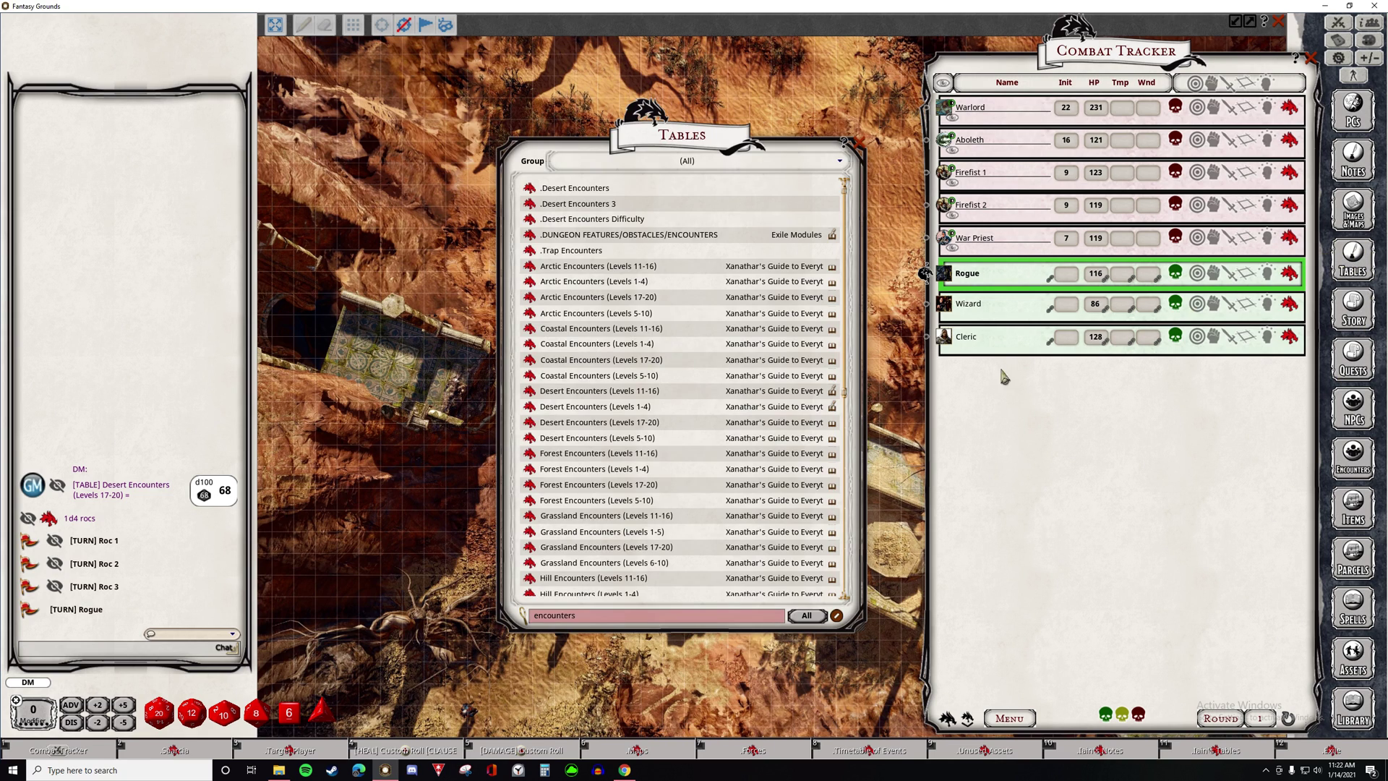
left_click(596, 430)
left_click(548, 174)
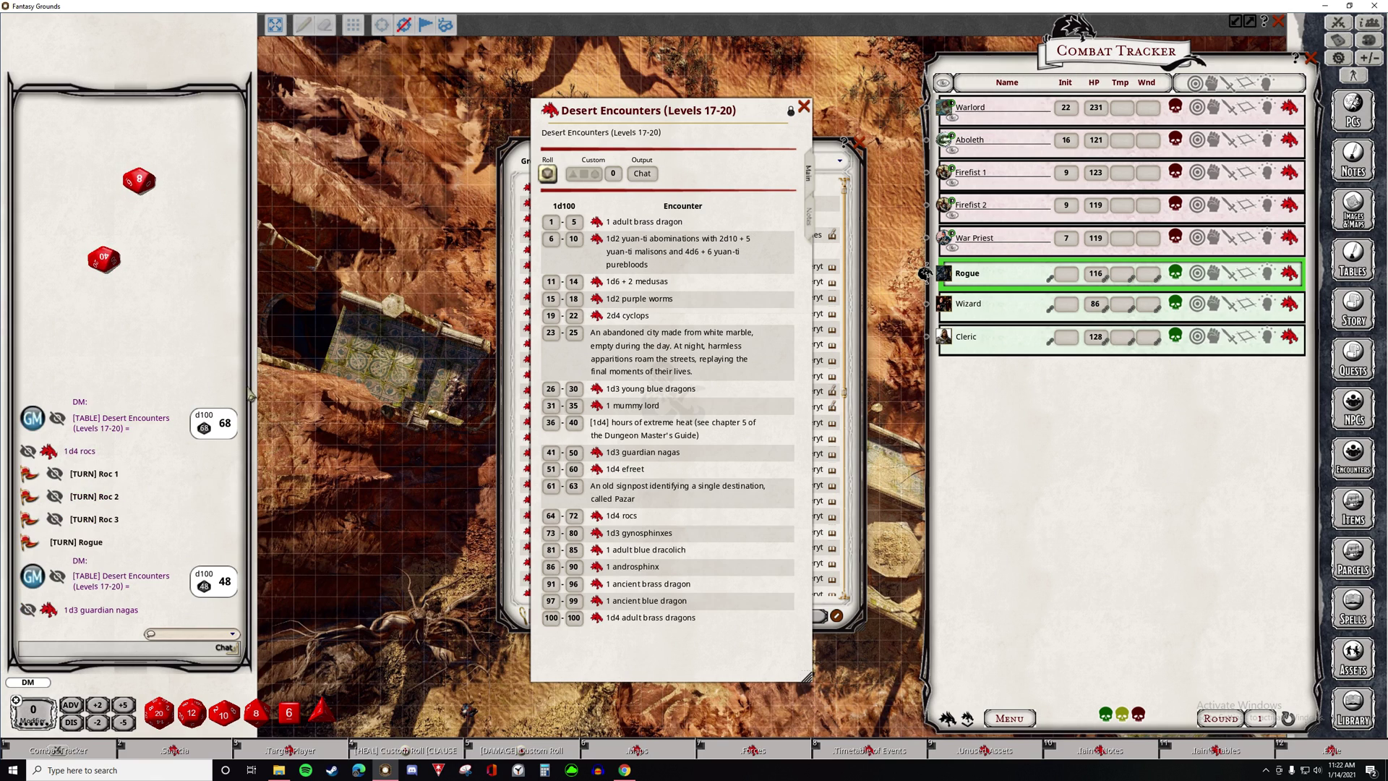
Generate the Desert Nagas encounter from the rolled table result and add it to the combat tracker.
left_click(64, 614)
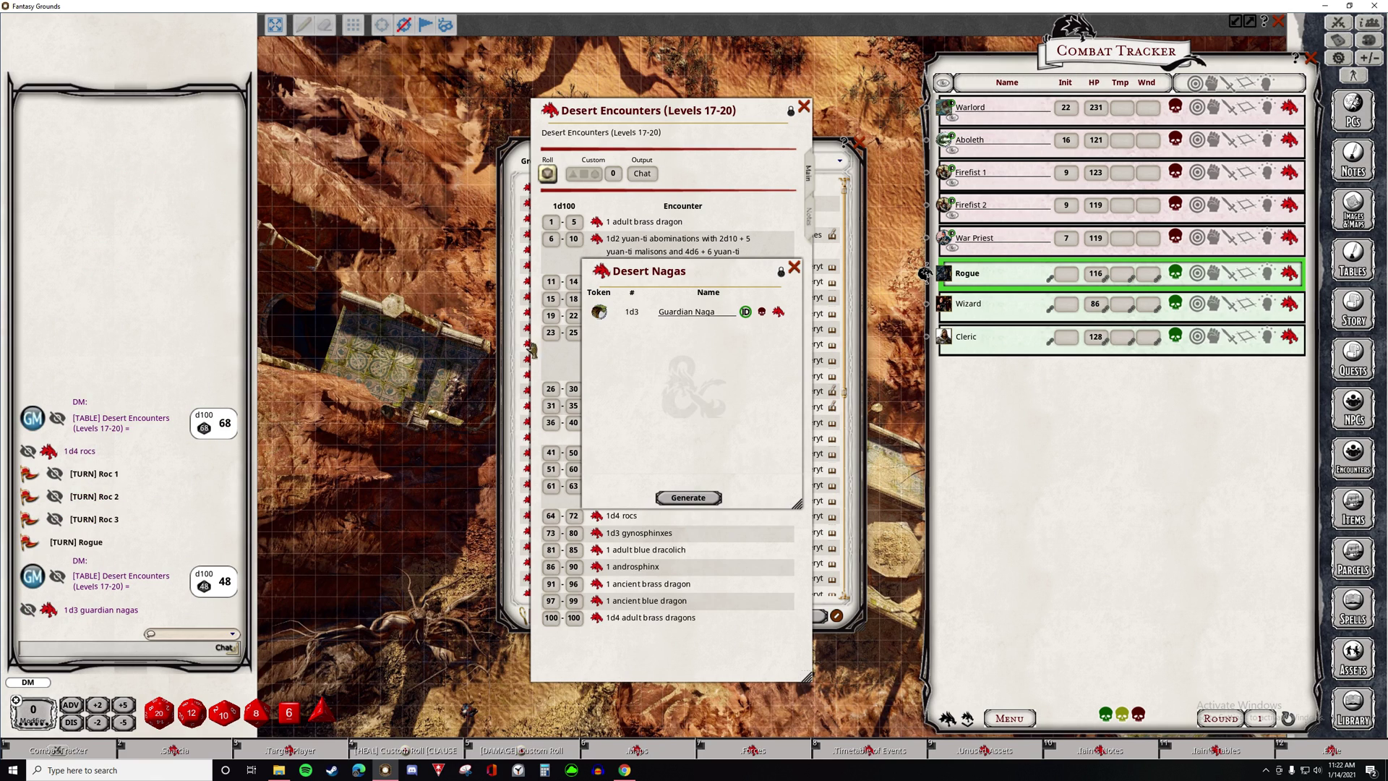
left_click(686, 498)
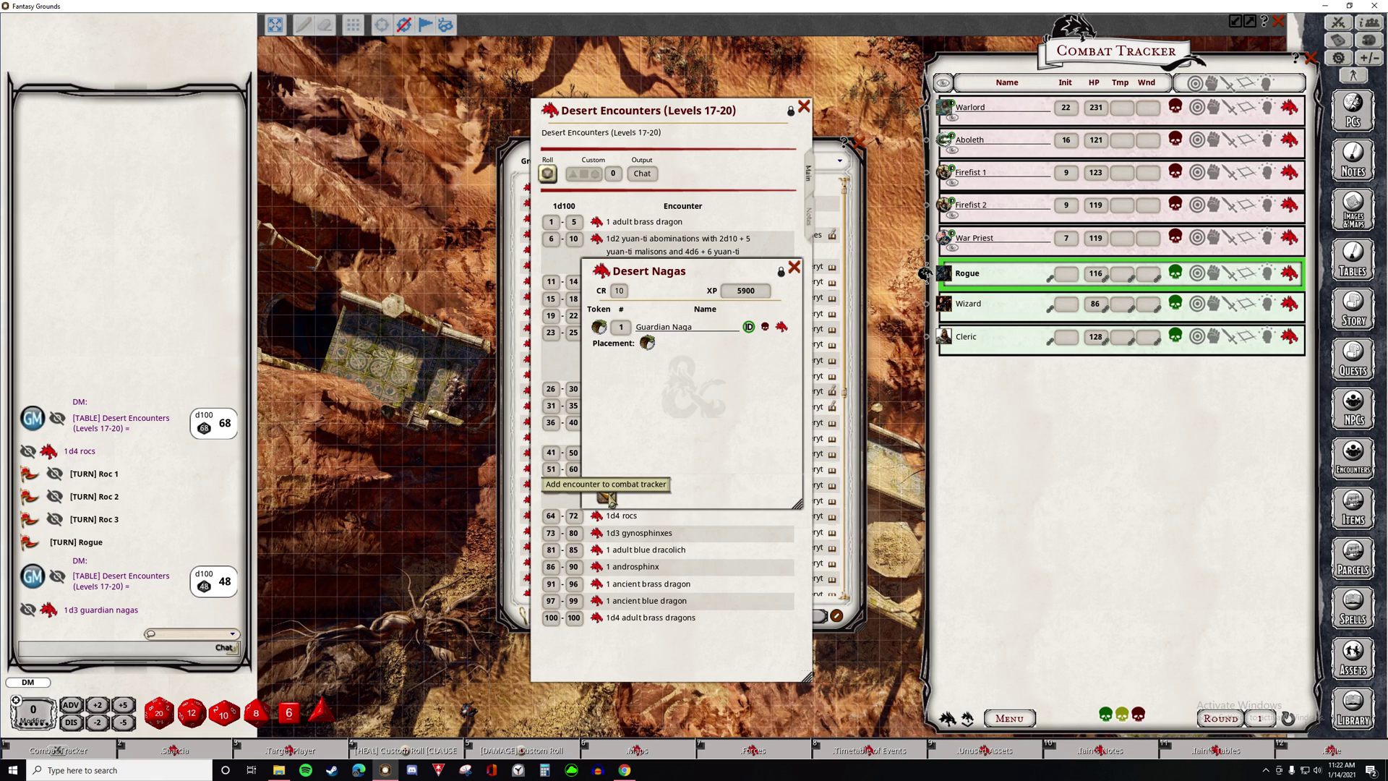
left_click(608, 497)
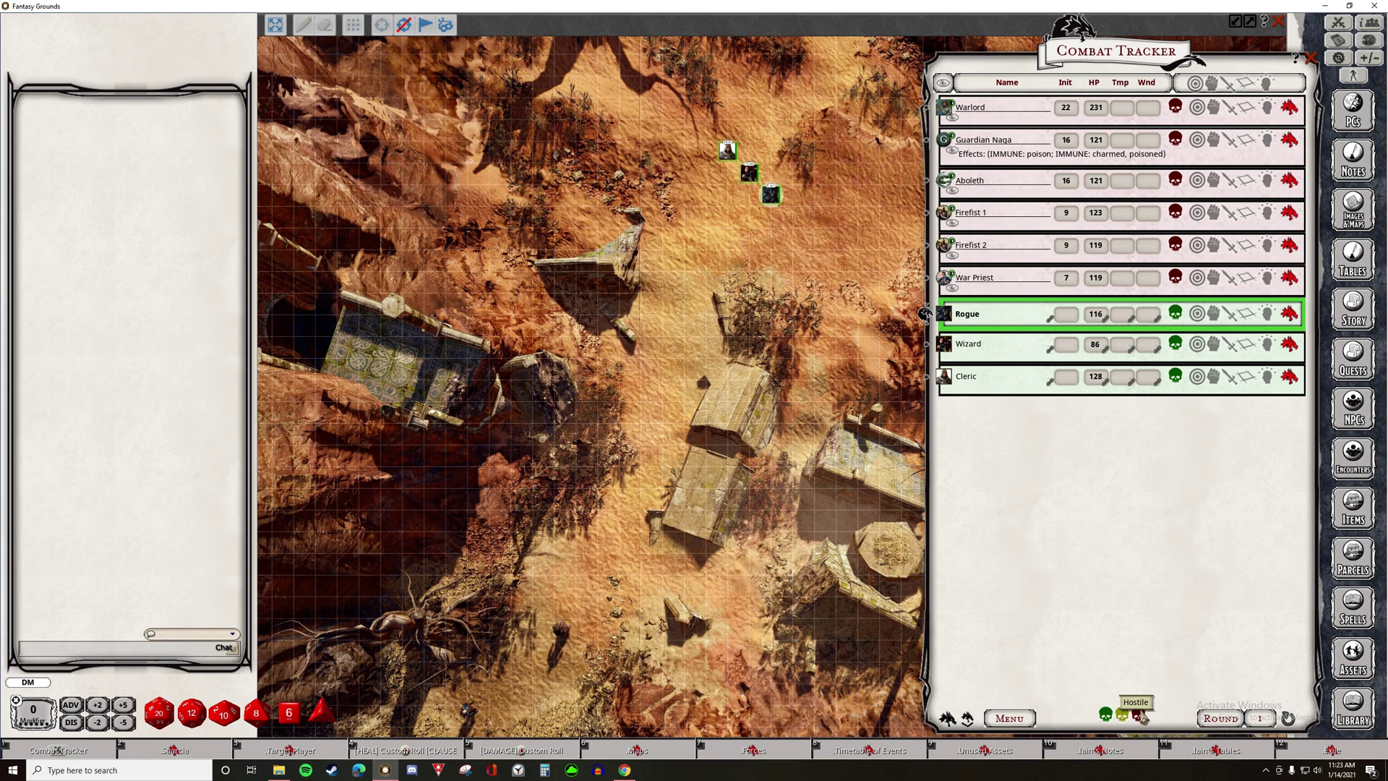
Place all hostile tokens on the map between the ruined buildings and make every NPC visible to the players.
left_click_drag(1139, 715, 663, 403)
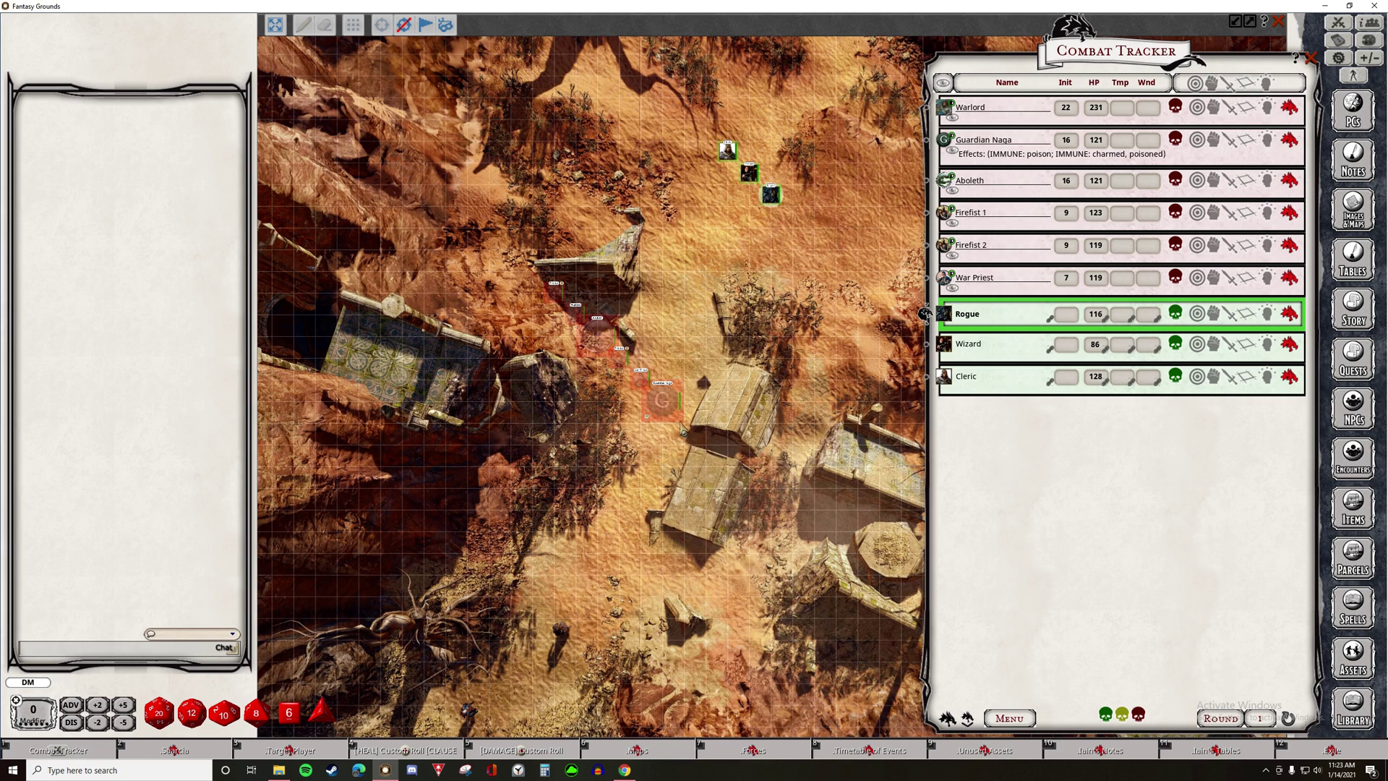
left_click(953, 150)
left_click(952, 117)
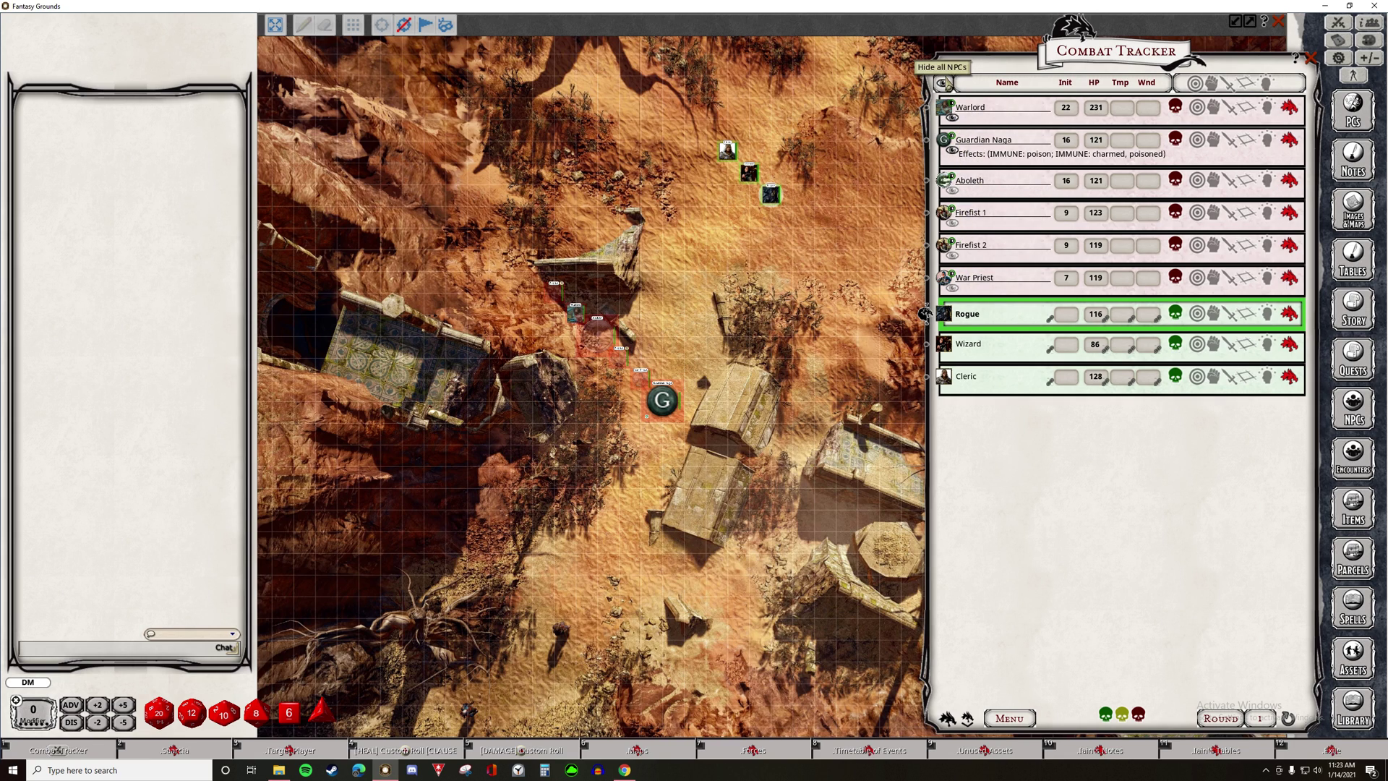
left_click(943, 82)
left_click(944, 83)
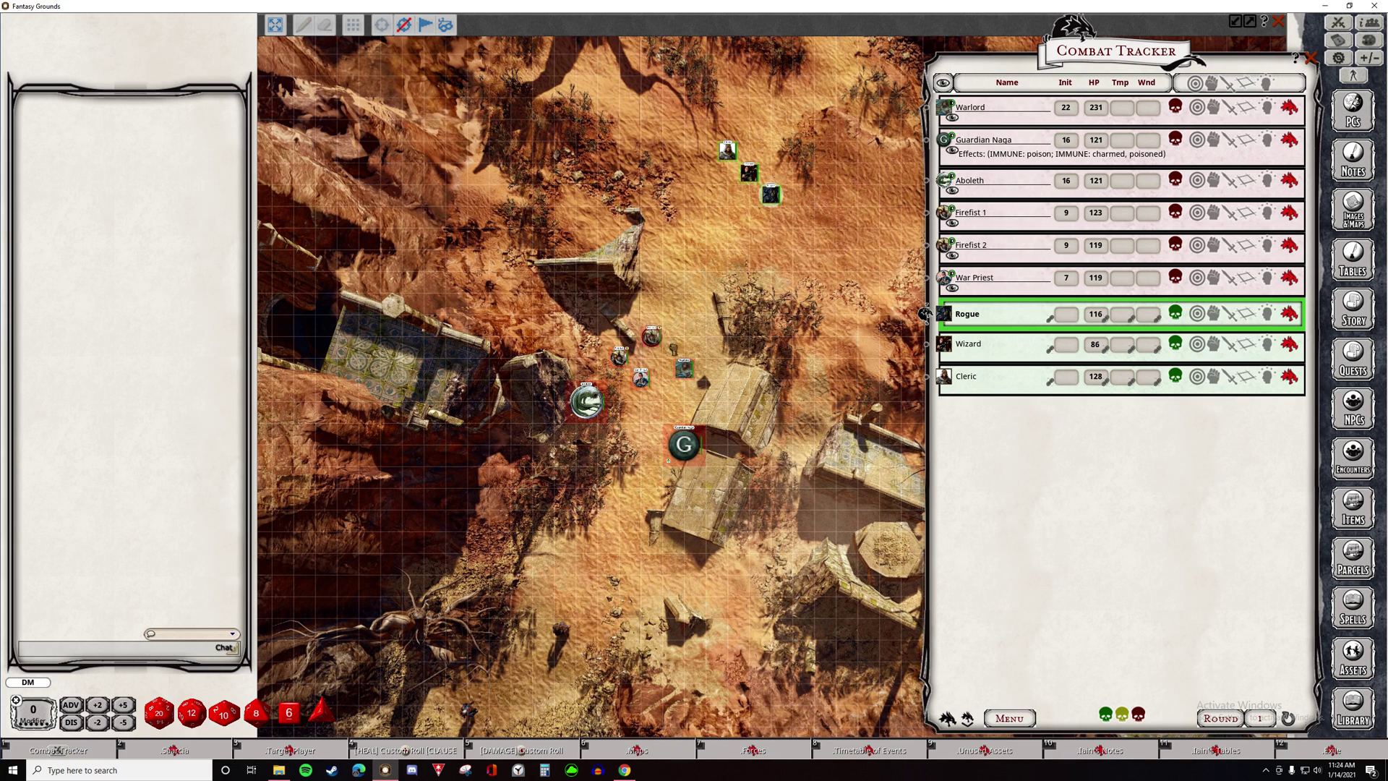
Roll initiative for the Rogue from its character sheet and close the sheet.
double_click(771, 193)
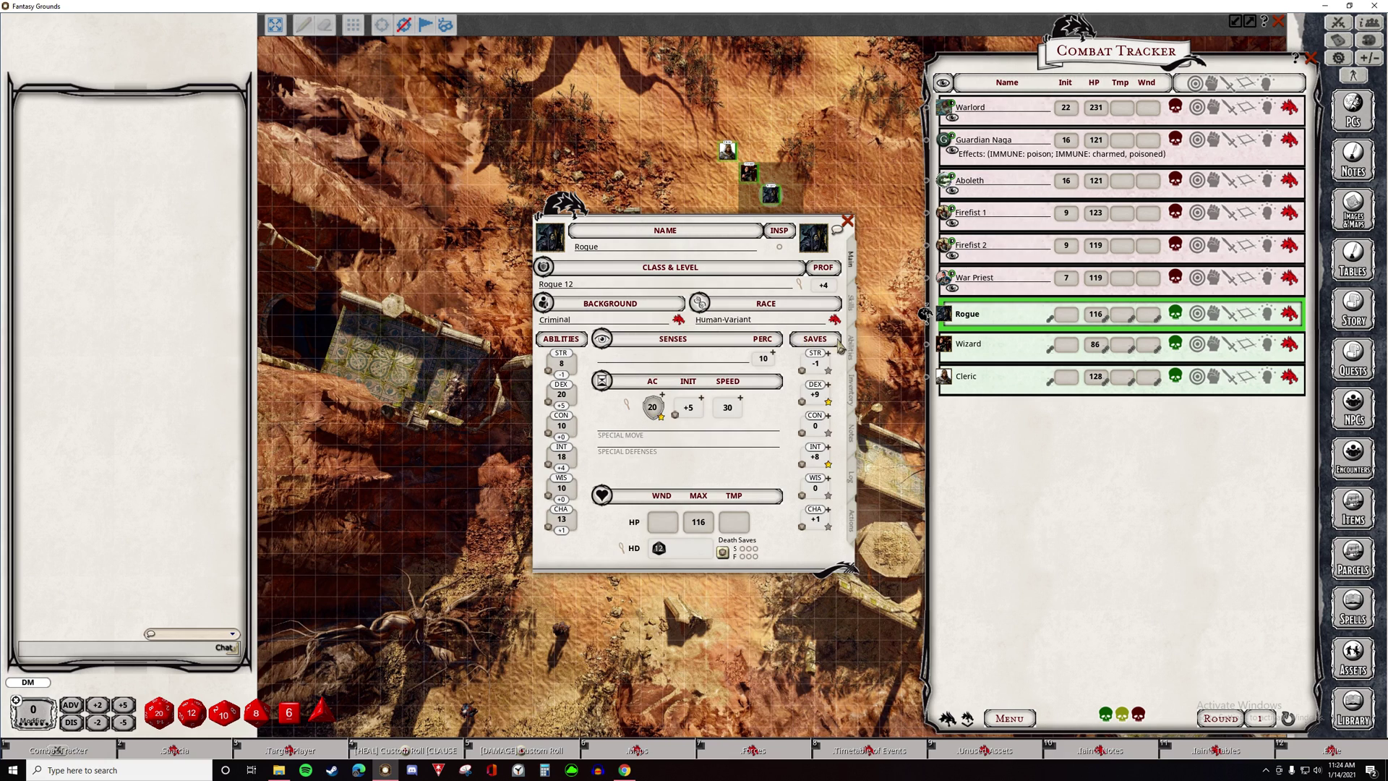
double_click(690, 409)
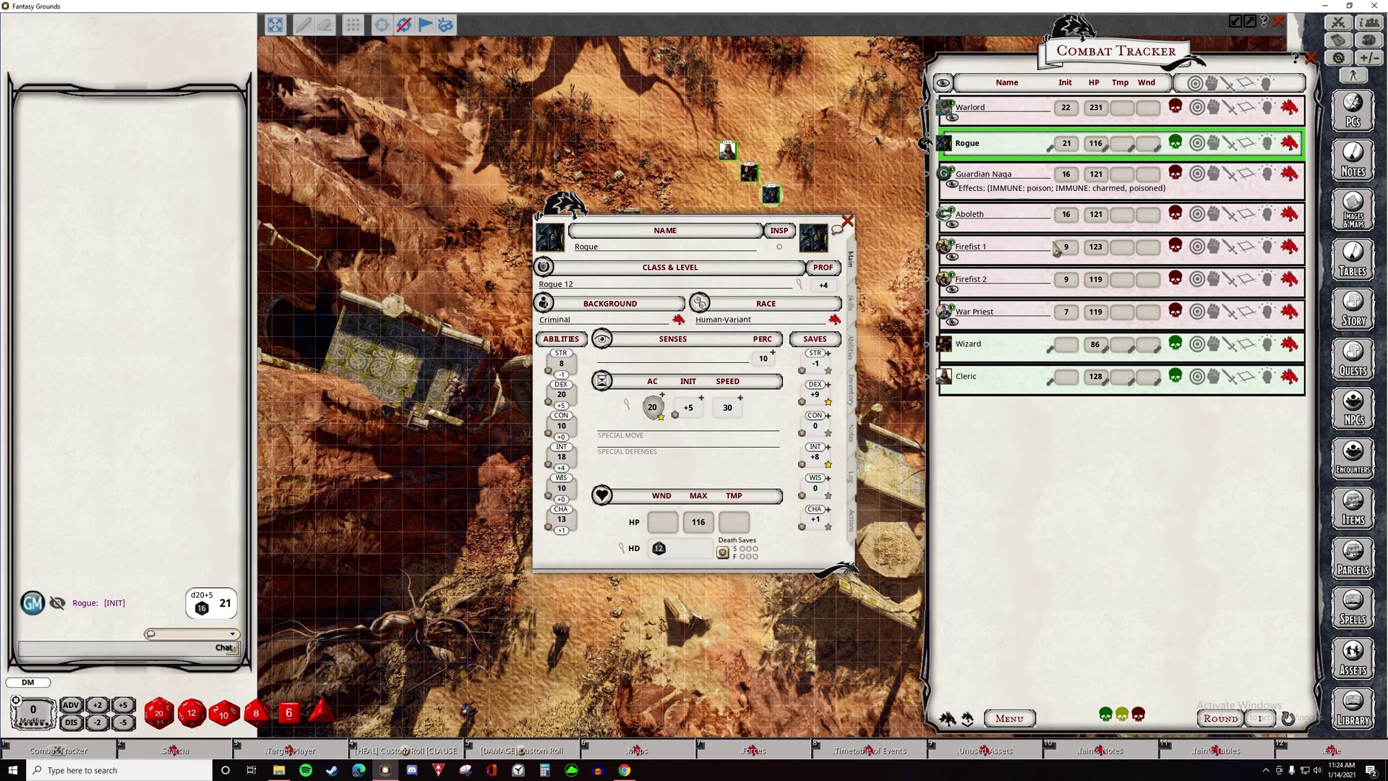
left_click(850, 222)
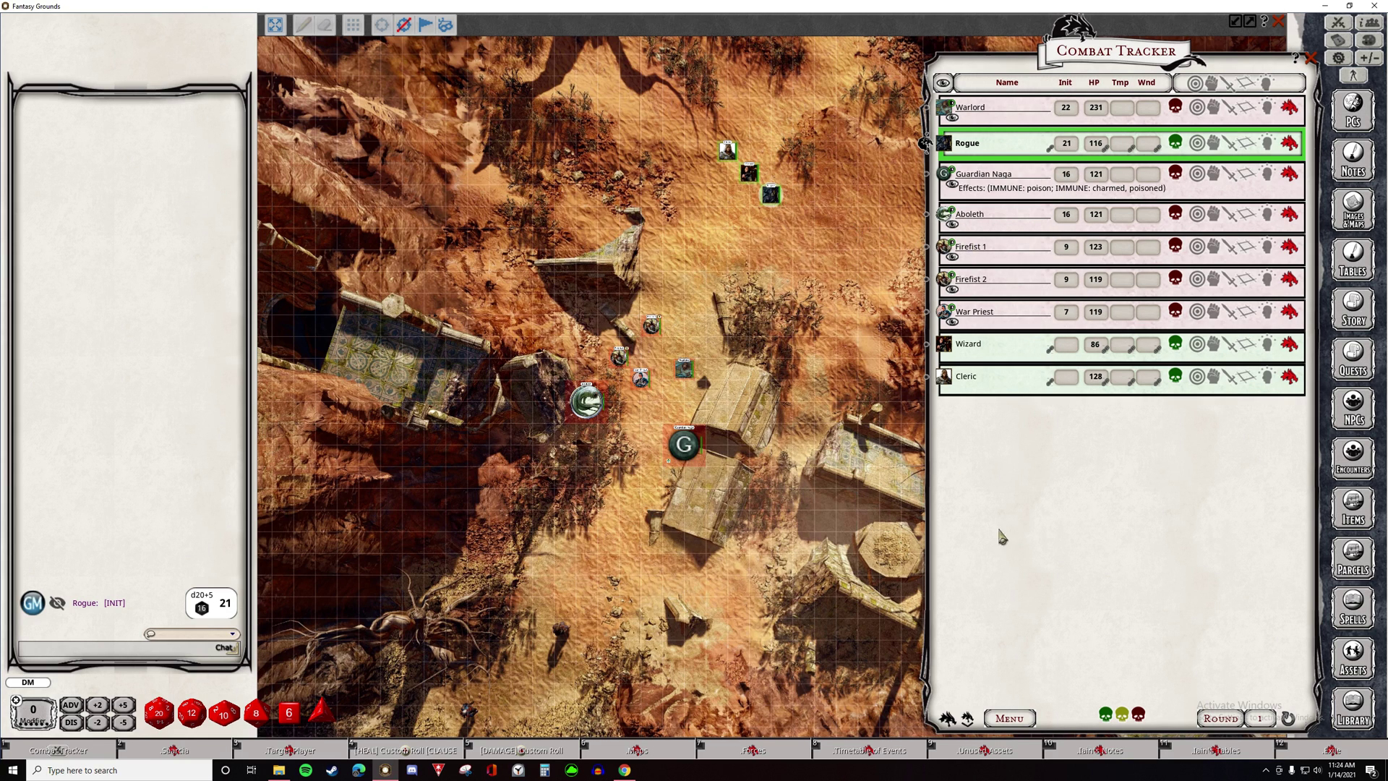
Roll initiative for all combatants in the combat tracker at once.
left_click(1010, 723)
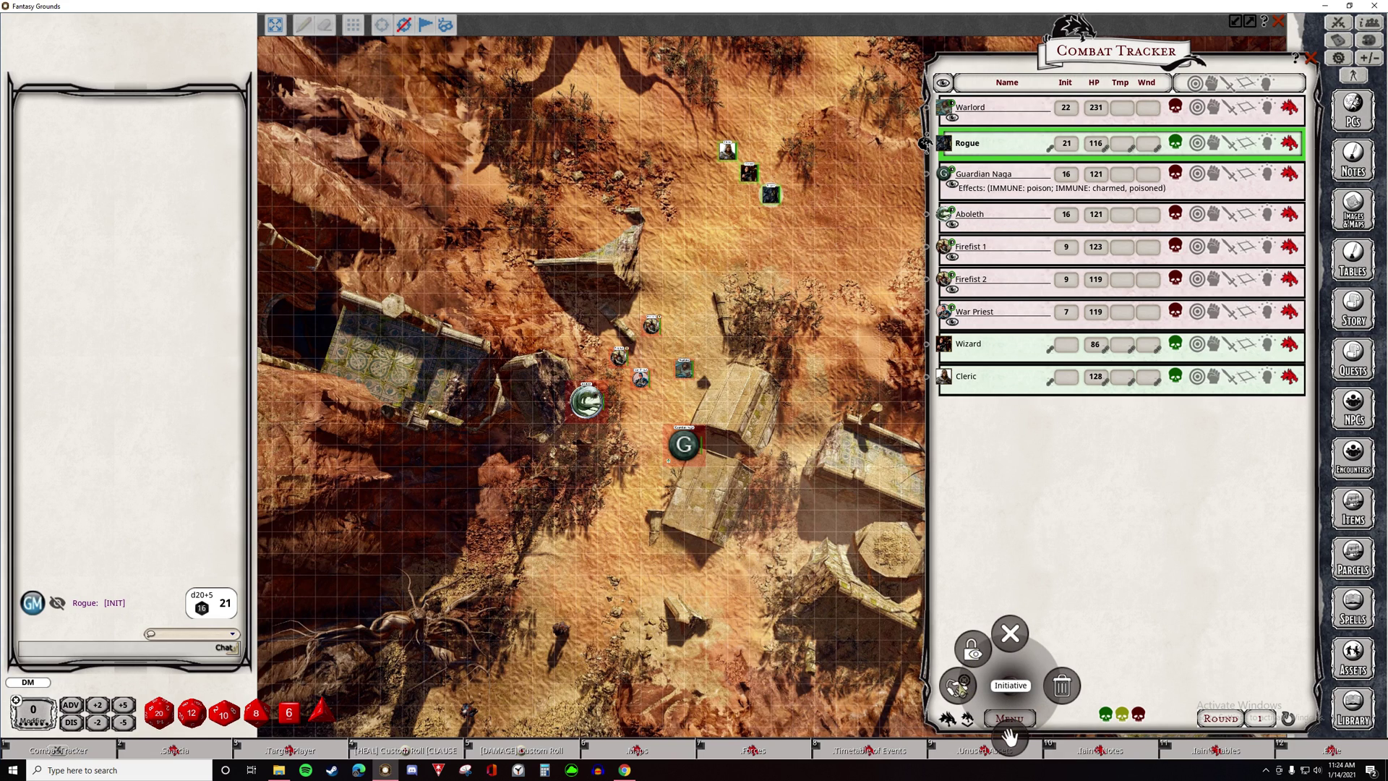
left_click(958, 686)
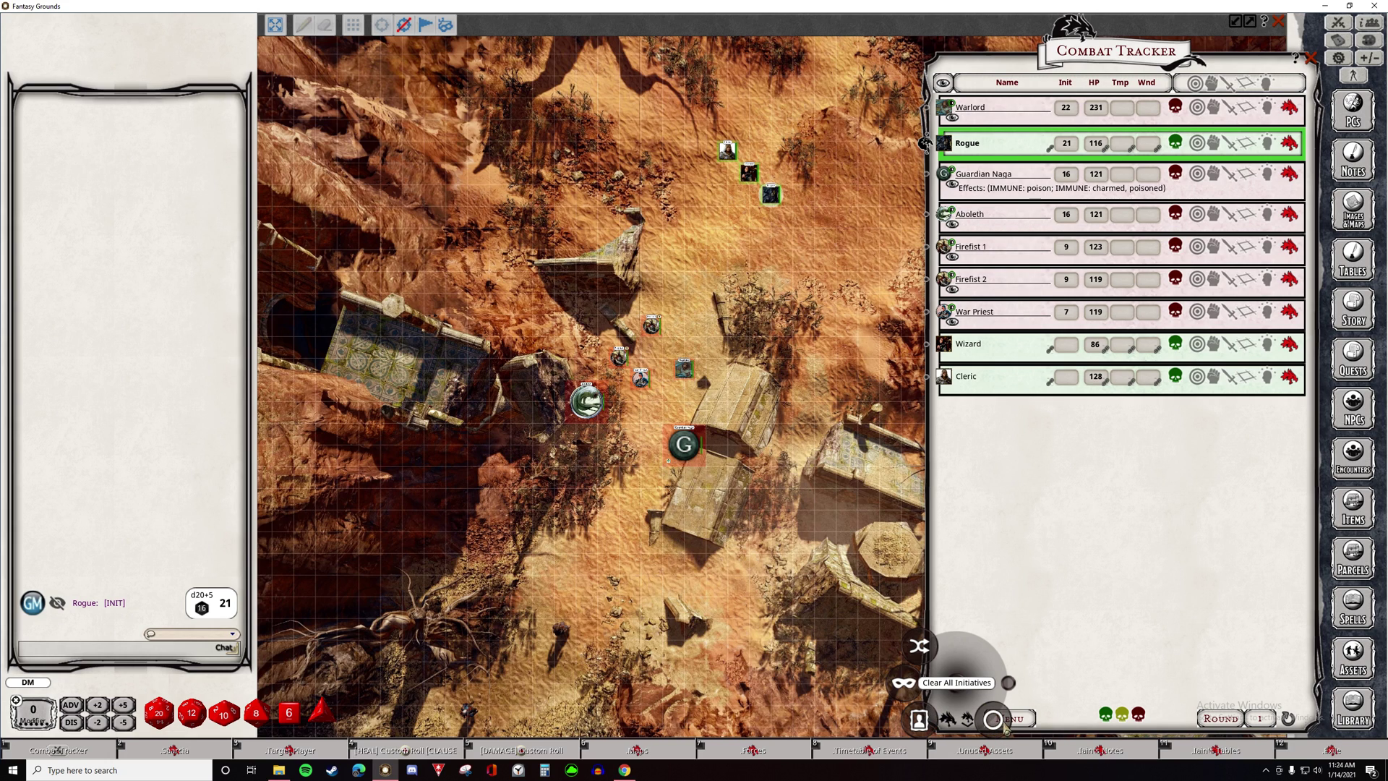
left_click(920, 645)
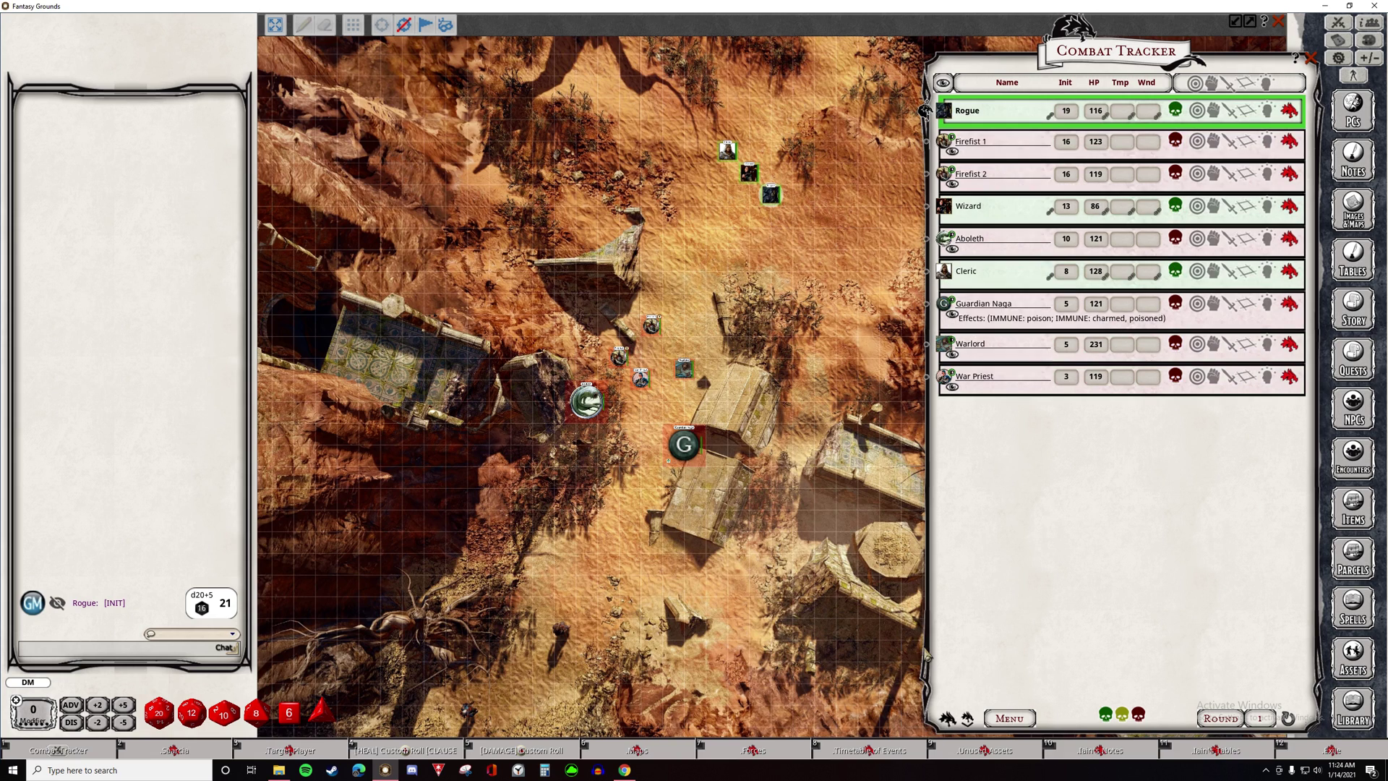
Advance the combat tracker to Firefist 1's turn and set the Rogue as the target of its token.
left_click(968, 721)
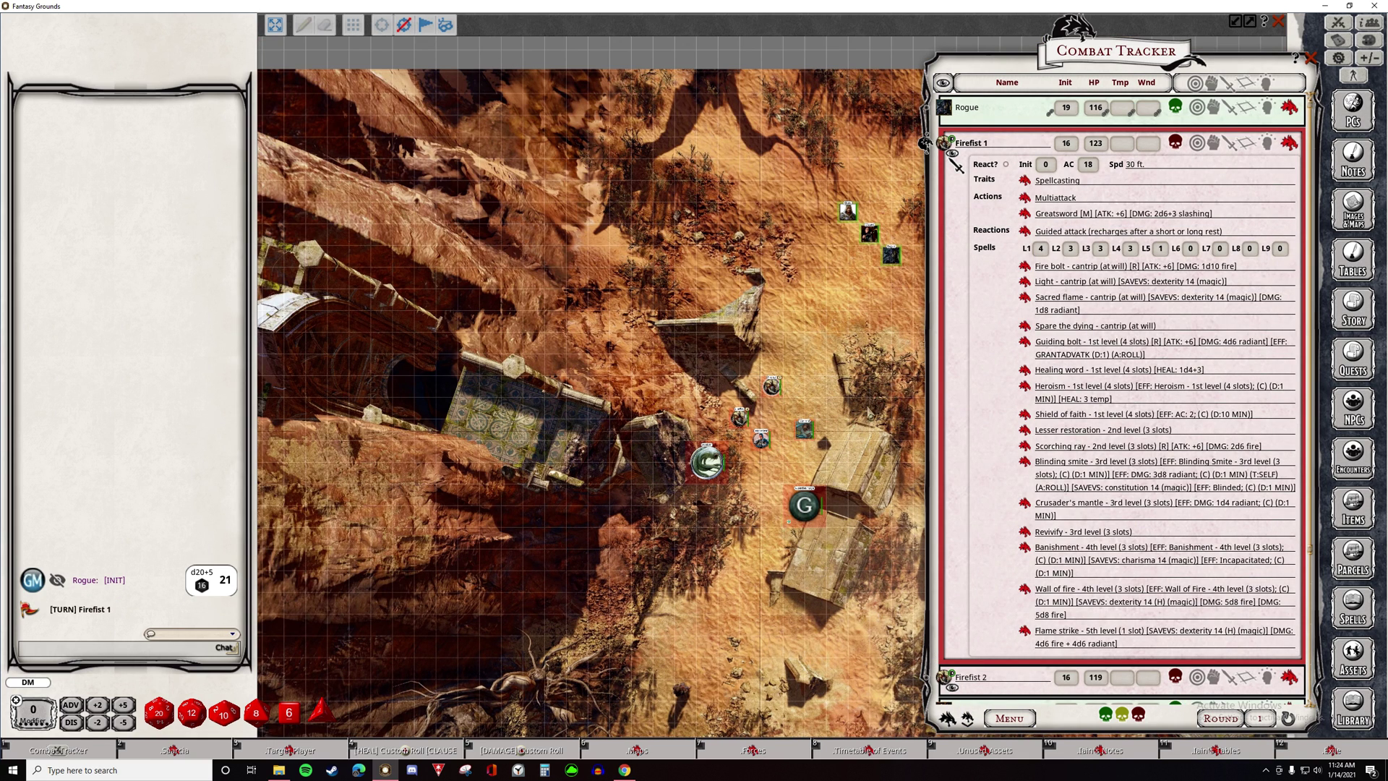
scroll(748, 448, "up", 3)
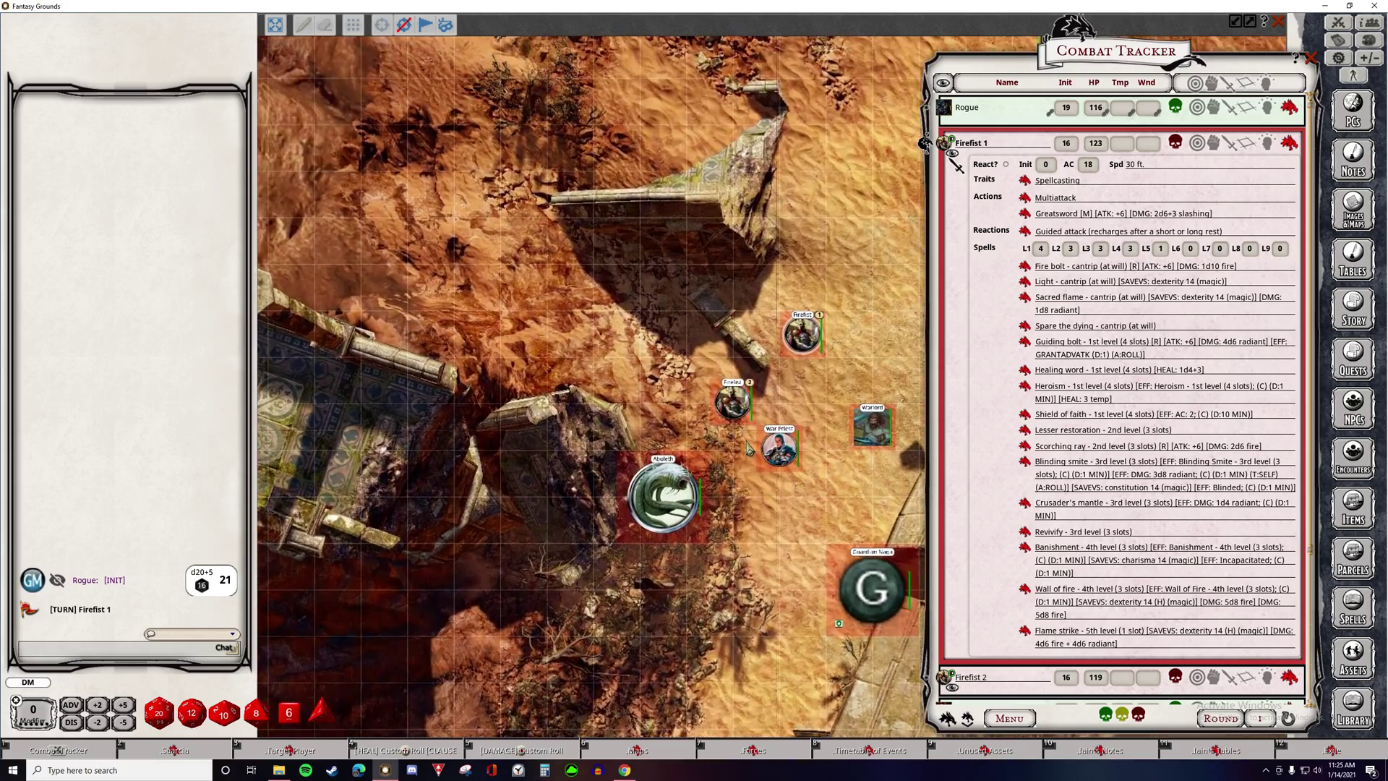
scroll(567, 485, "up", 2)
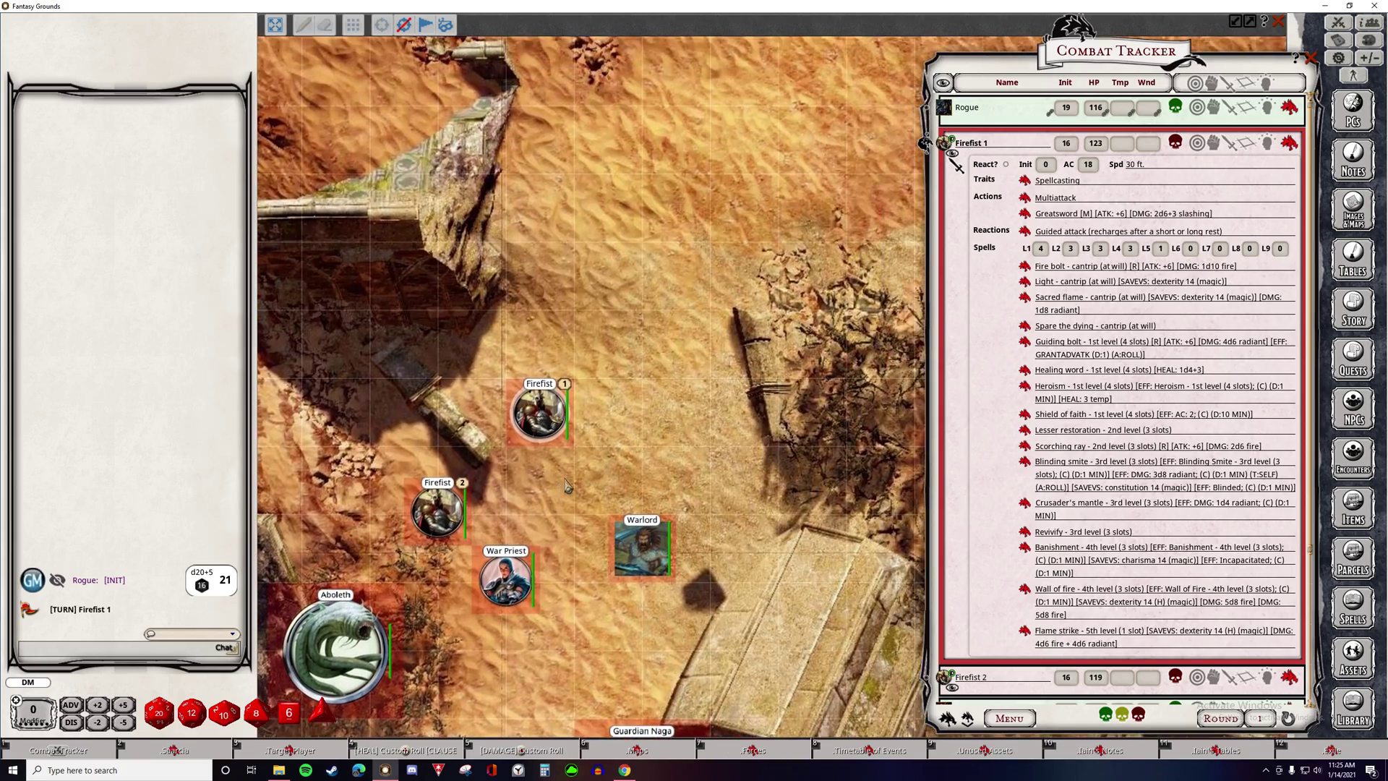
scroll(673, 464, "down", 3)
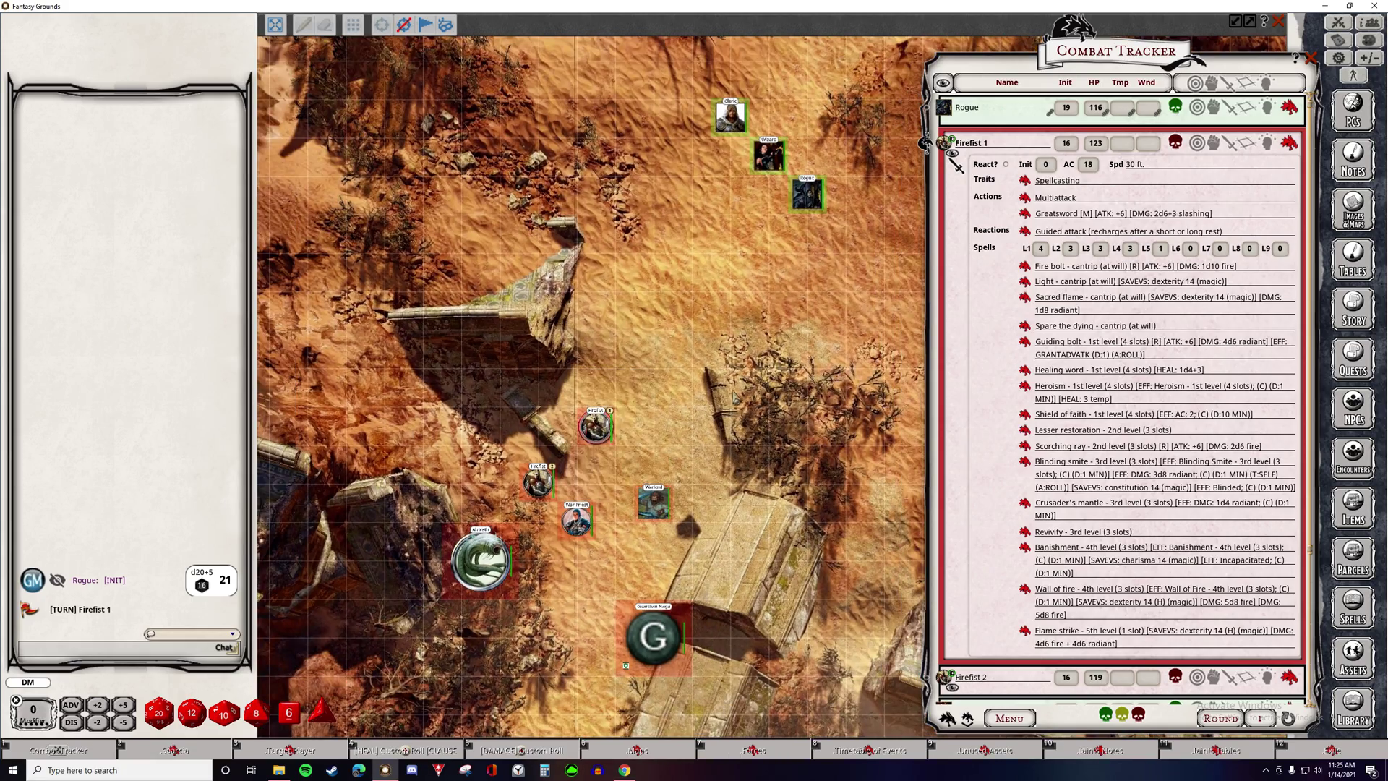
left_click_drag(686, 390, 605, 439)
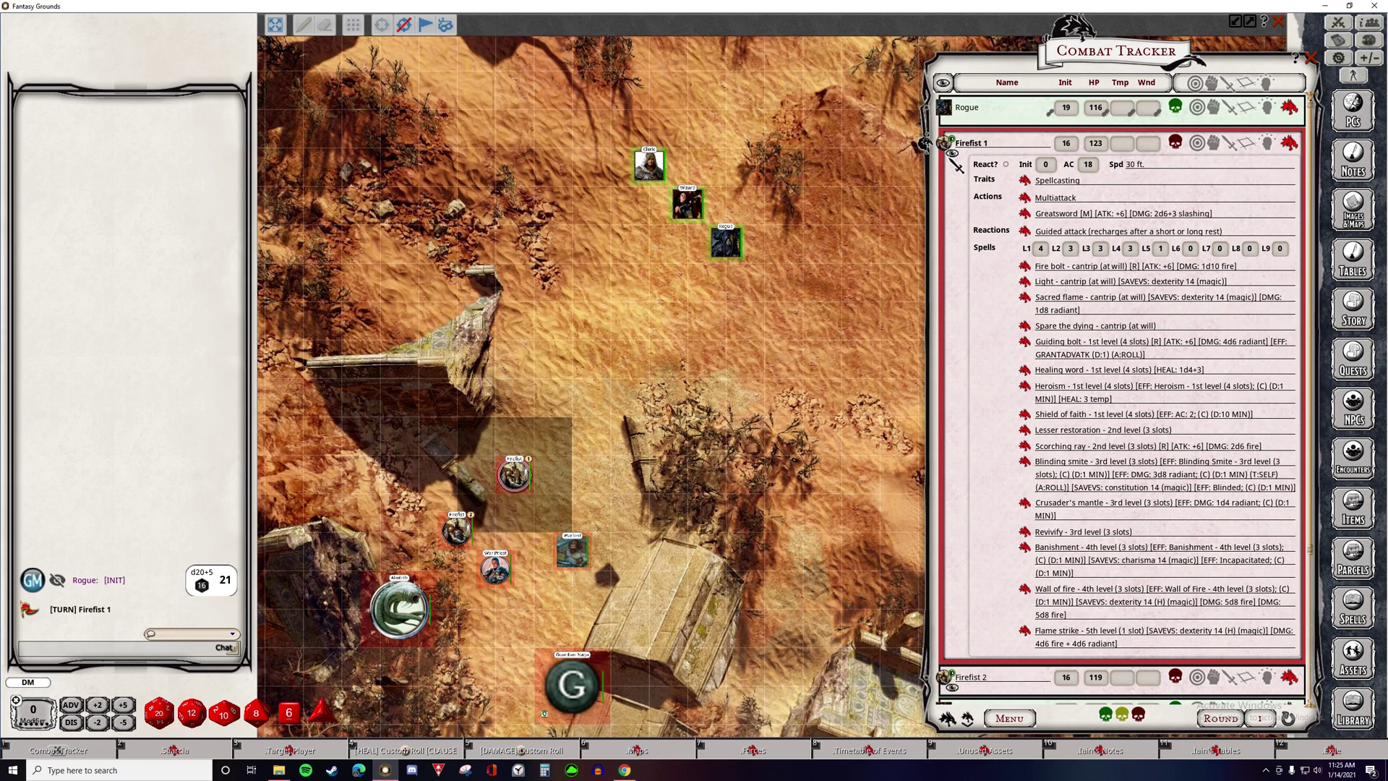
left_click(725, 243, "ctrl")
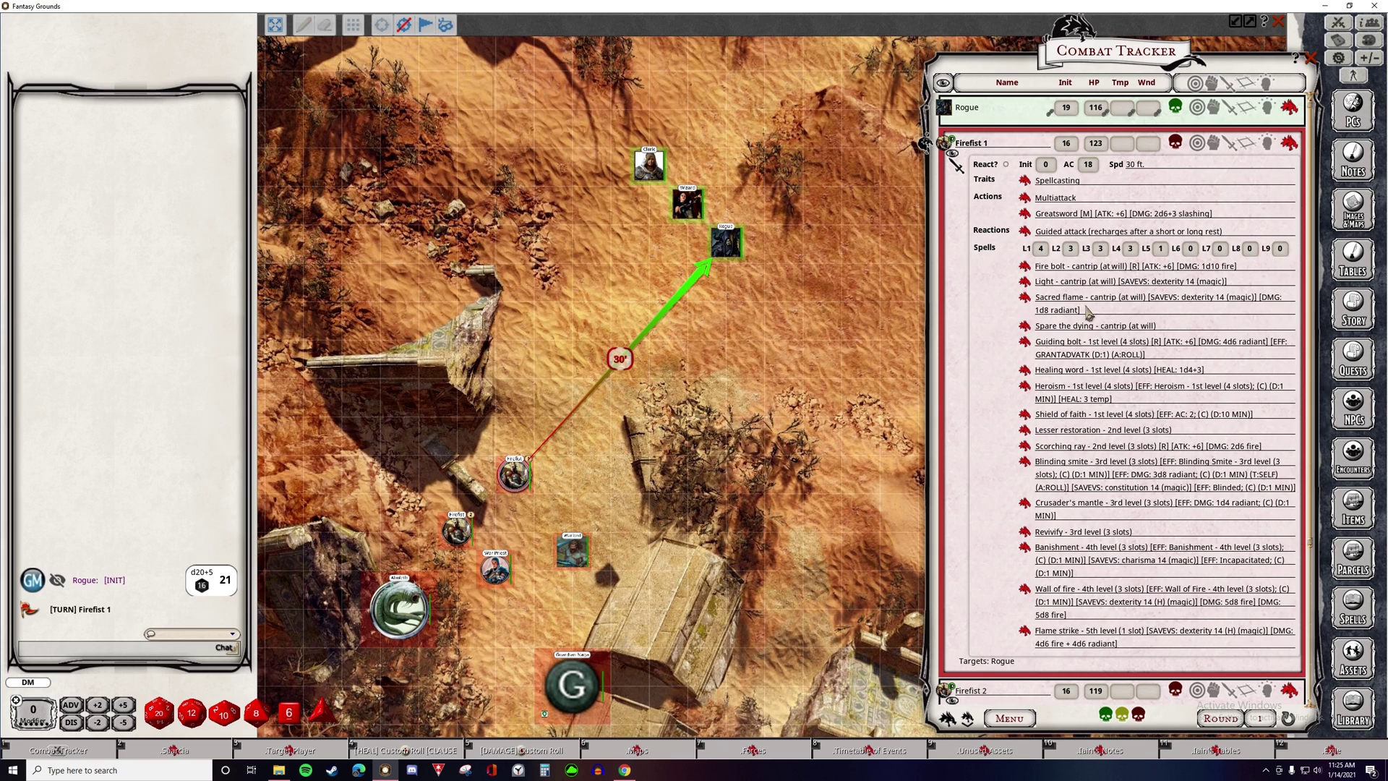
Roll Firefist 1's Guiding Bolt attack against the Rogue, and open its NPC sheet enlarged over the combat tracker.
double_click(1189, 346)
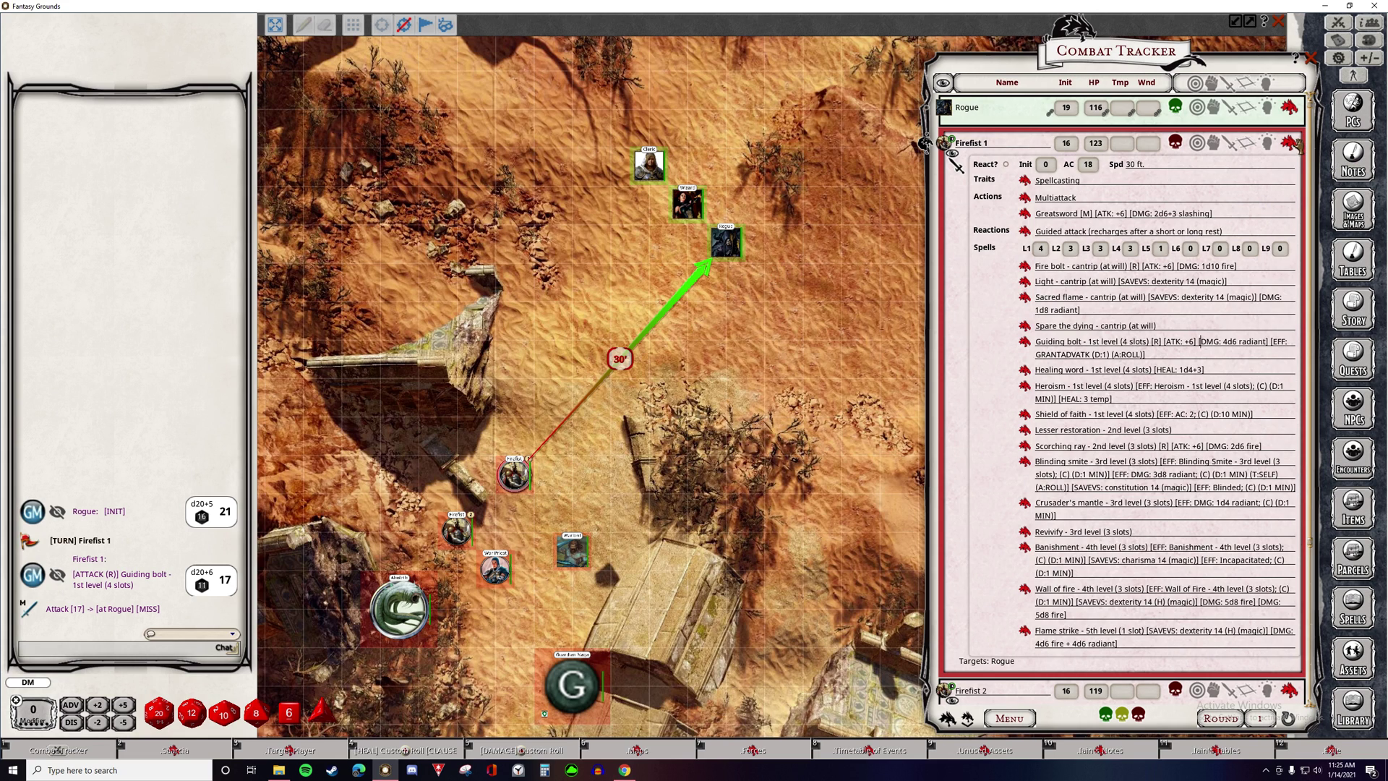
double_click(514, 474)
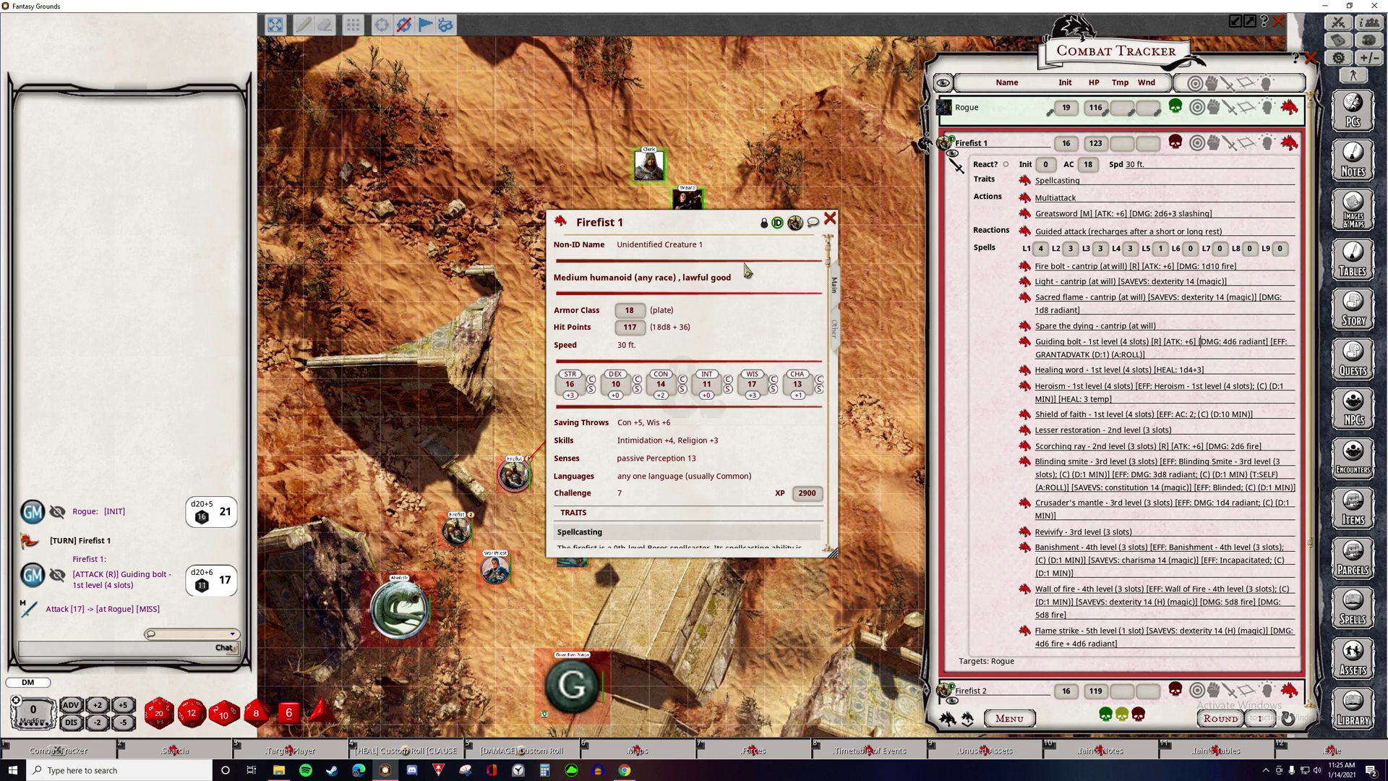
left_click(830, 219)
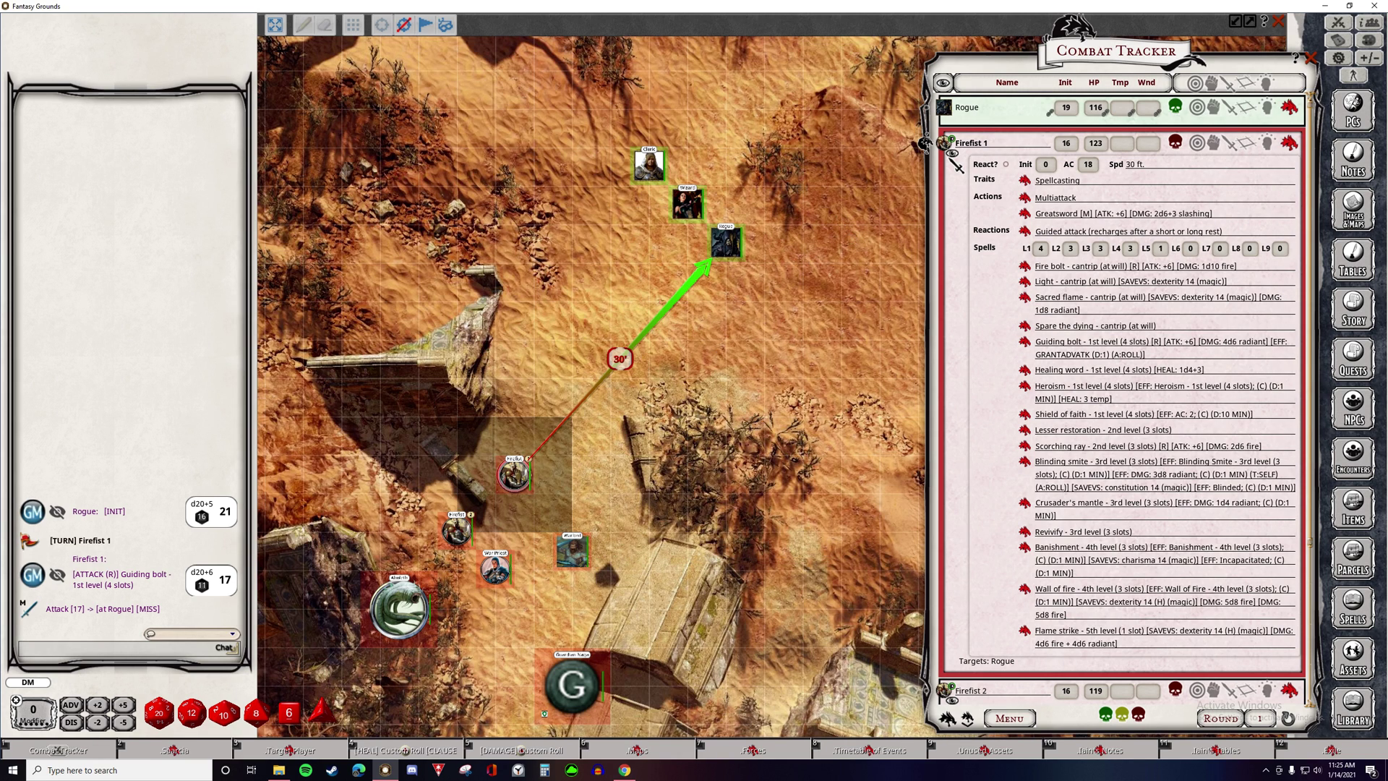
double_click(514, 475)
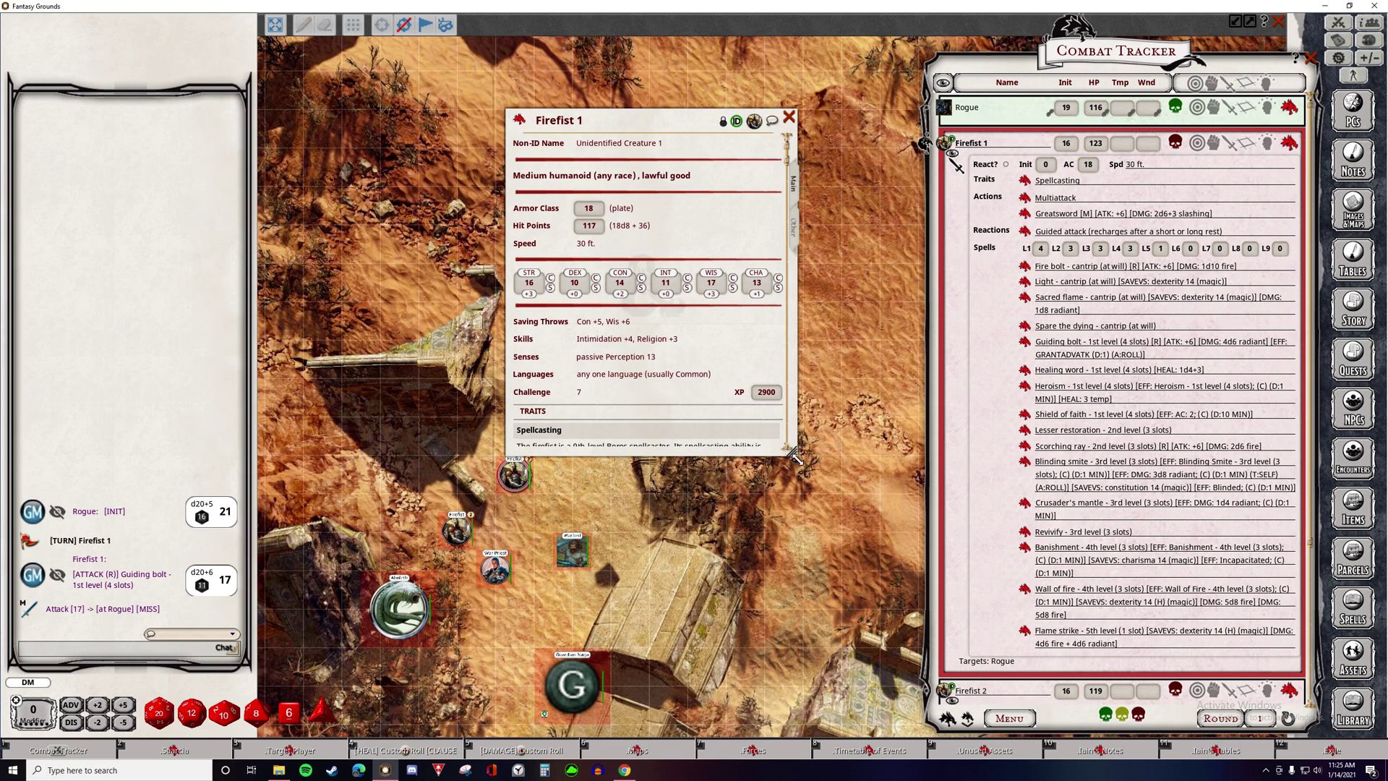
left_click_drag(794, 457, 898, 735)
left_click_drag(745, 124, 1117, 72)
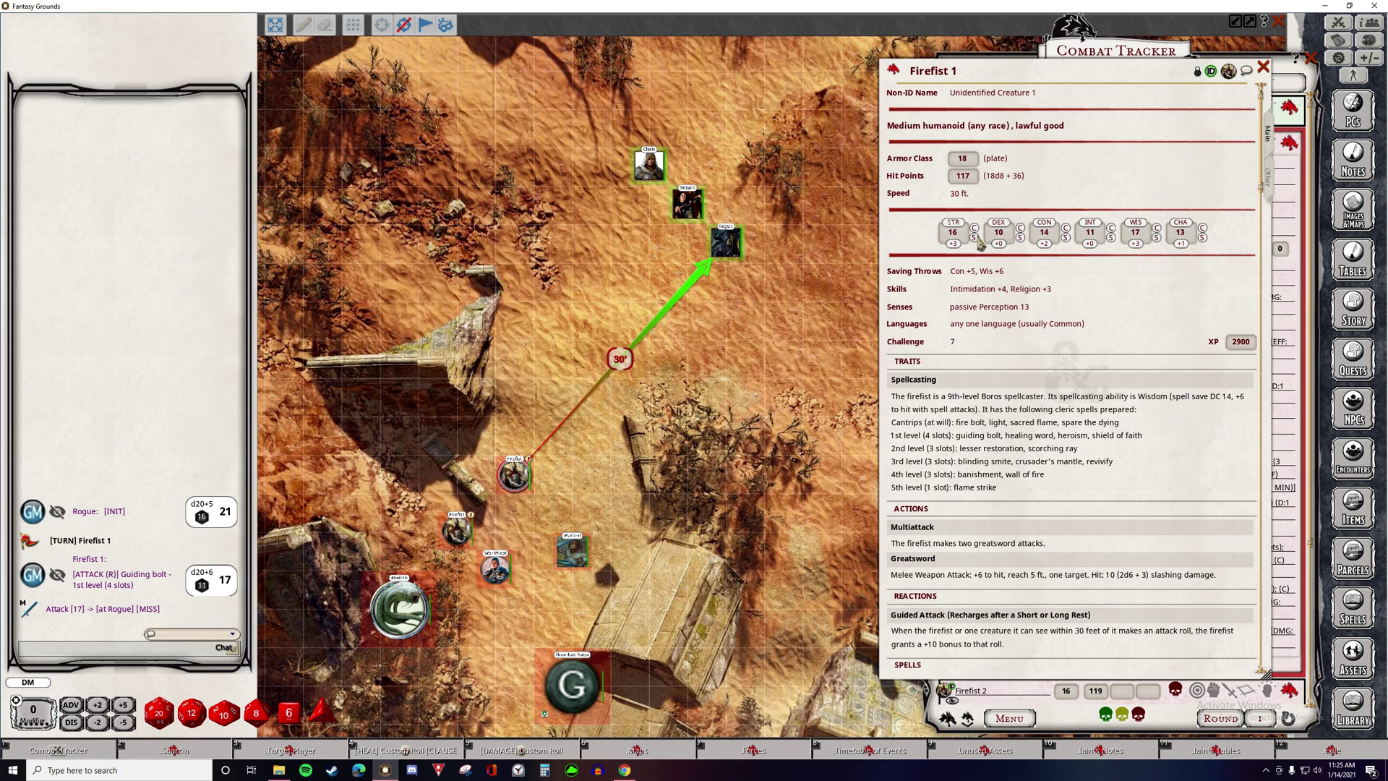
Roll a Strength saving throw and an Intimidation check for Firefist 1 from its NPC sheet.
left_click(979, 246)
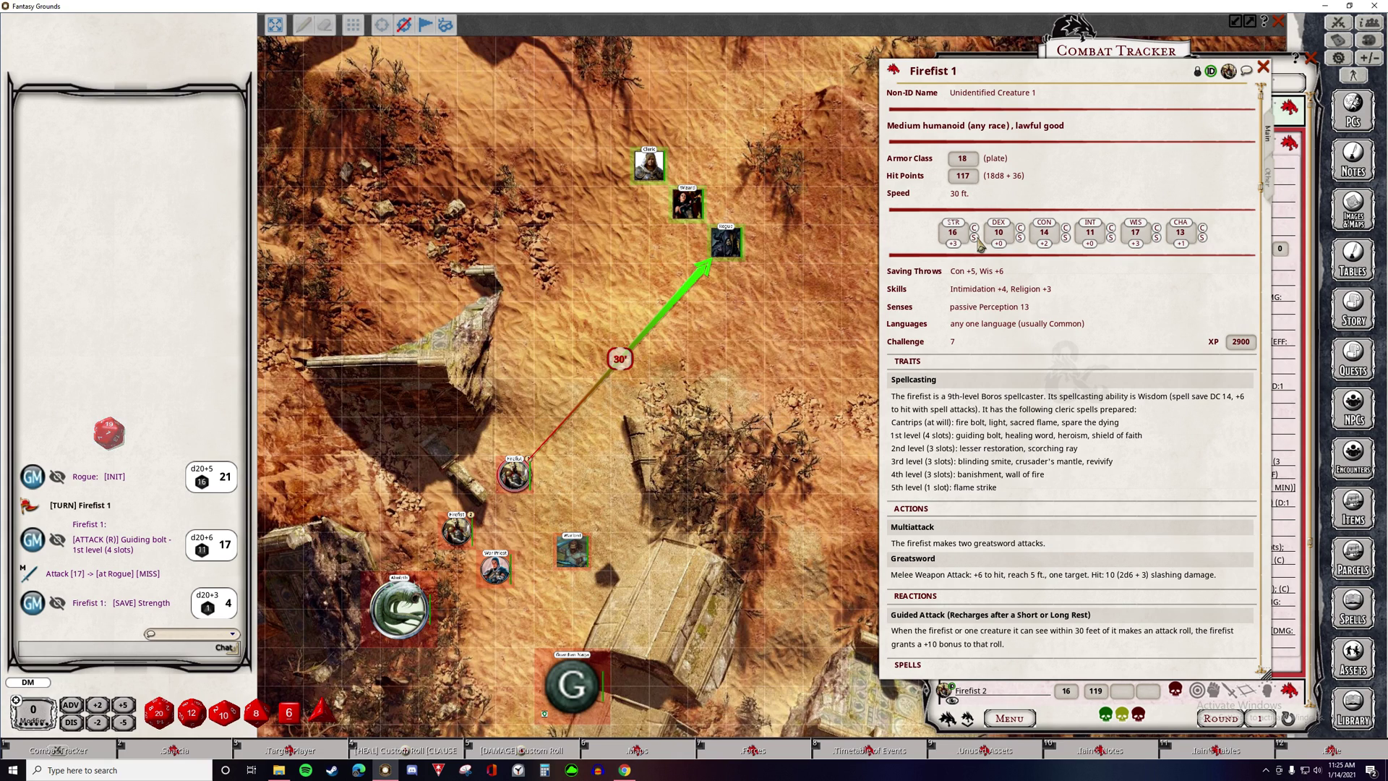
double_click(976, 289)
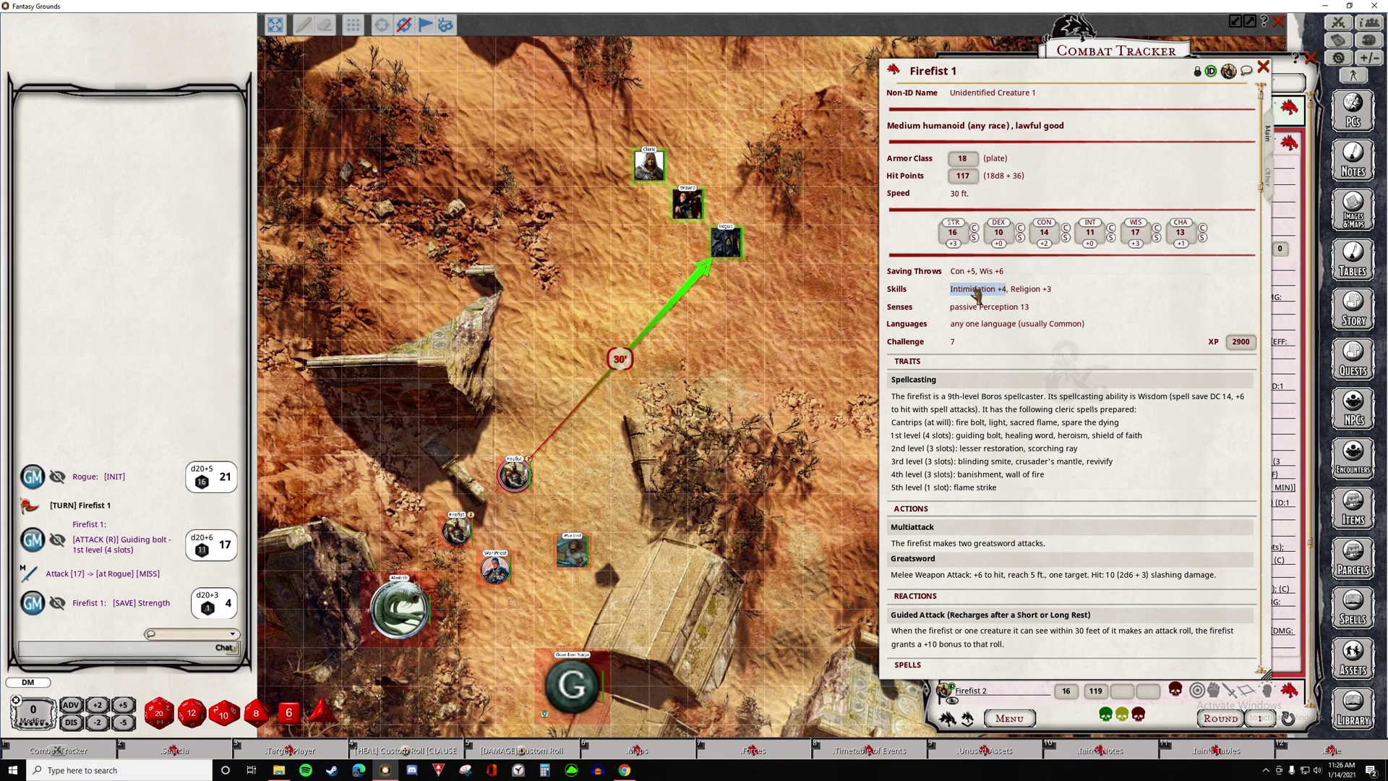
double_click(981, 289)
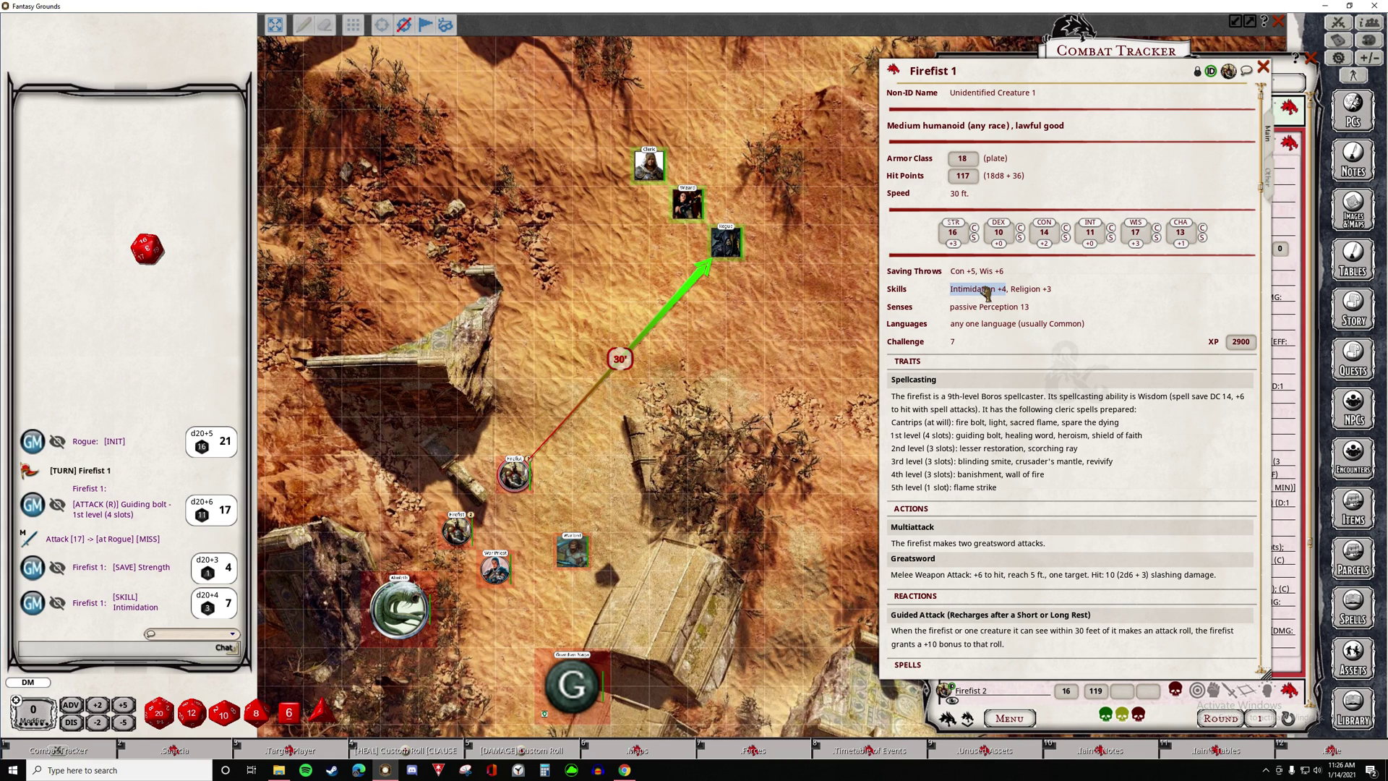
Roll Firefist 1's Greatsword attack and its 2d6 + 3 slashing damage against the Rogue from the NPC sheet.
scroll(979, 377, "down", 2)
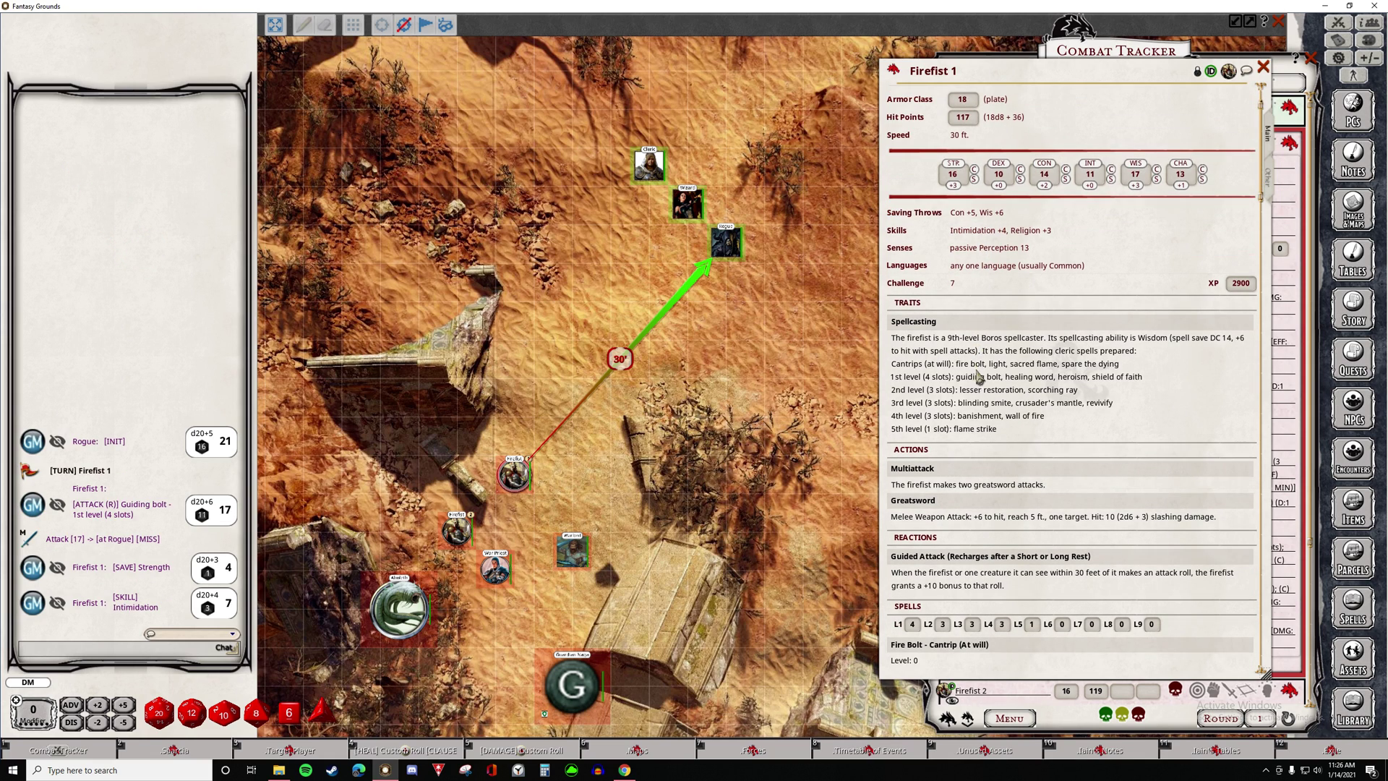
scroll(1019, 397, "down", 3)
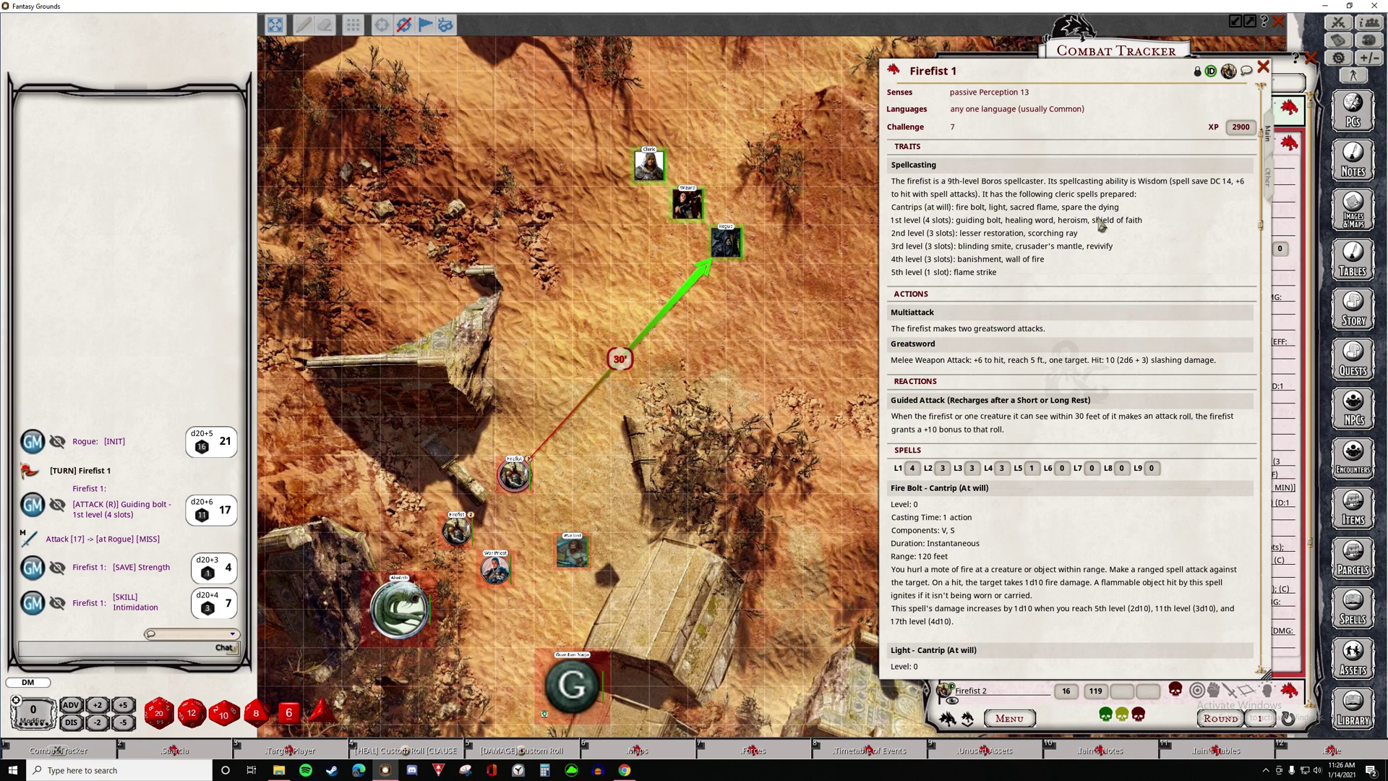
scroll(1008, 268, "down", 3)
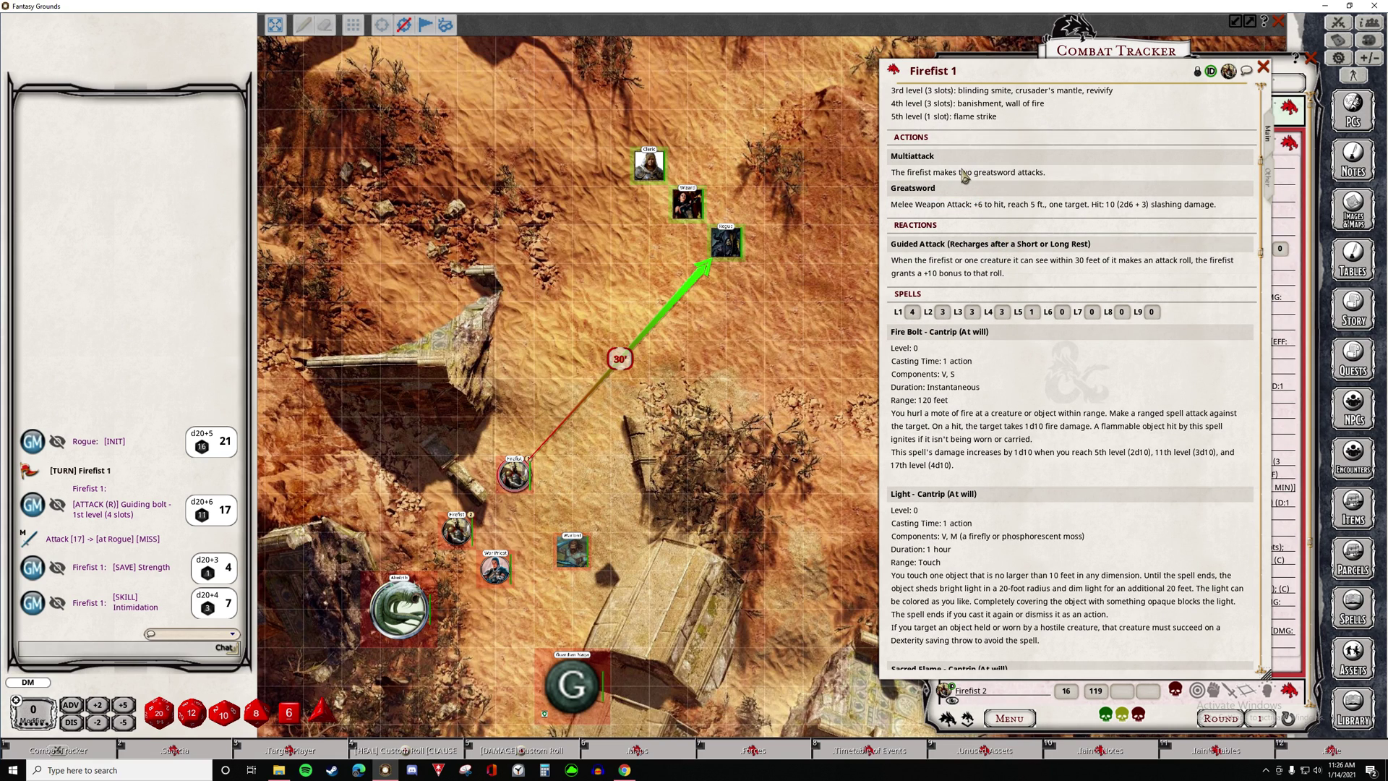
scroll(964, 176, "down", 1)
scroll(940, 166, "up", 1)
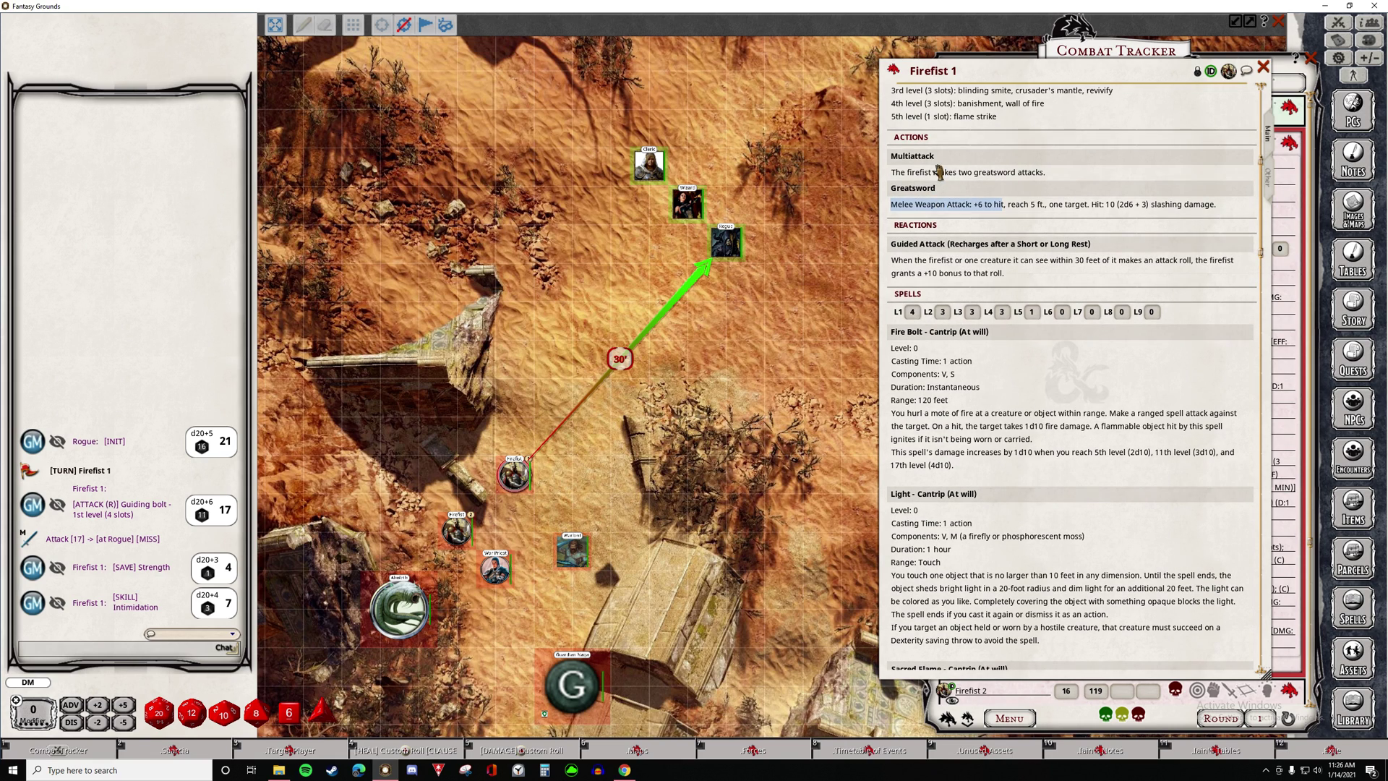
double_click(967, 206)
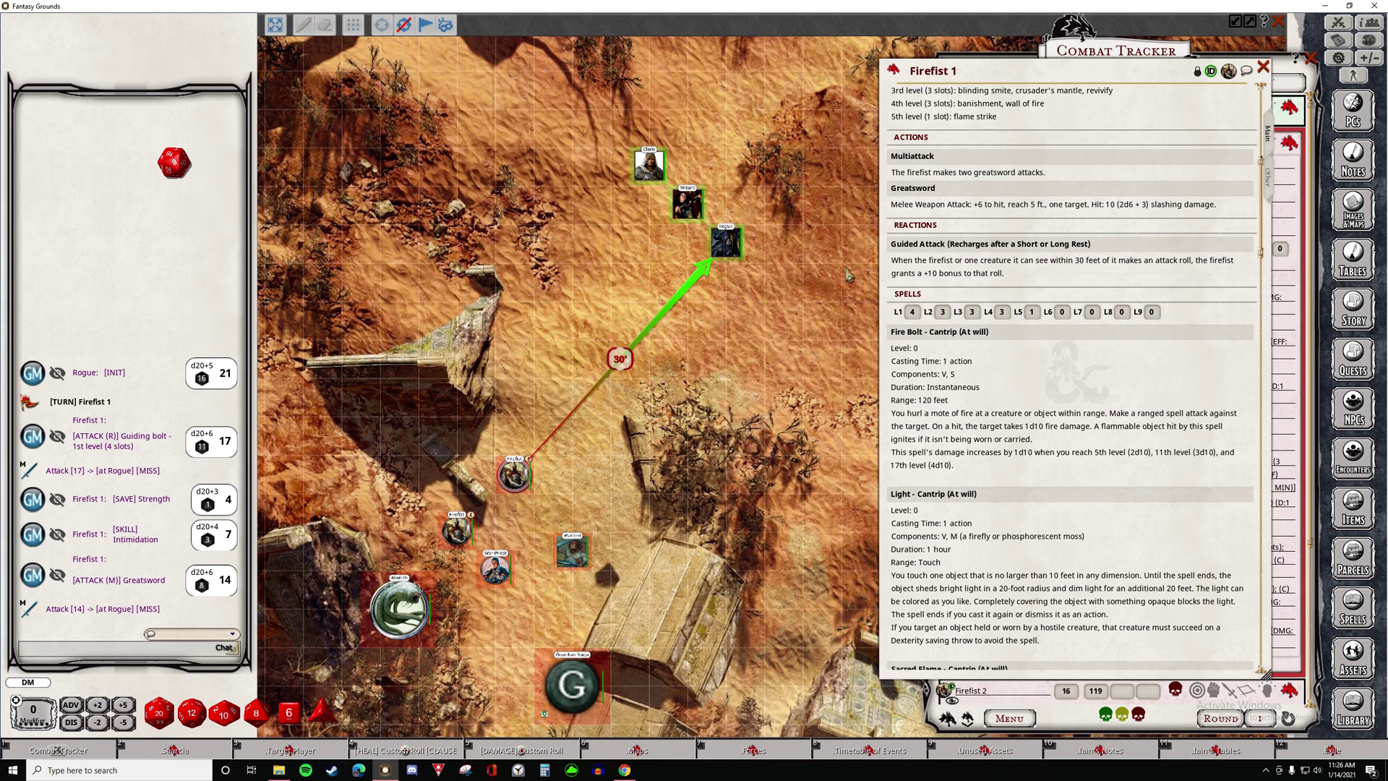
double_click(1149, 206)
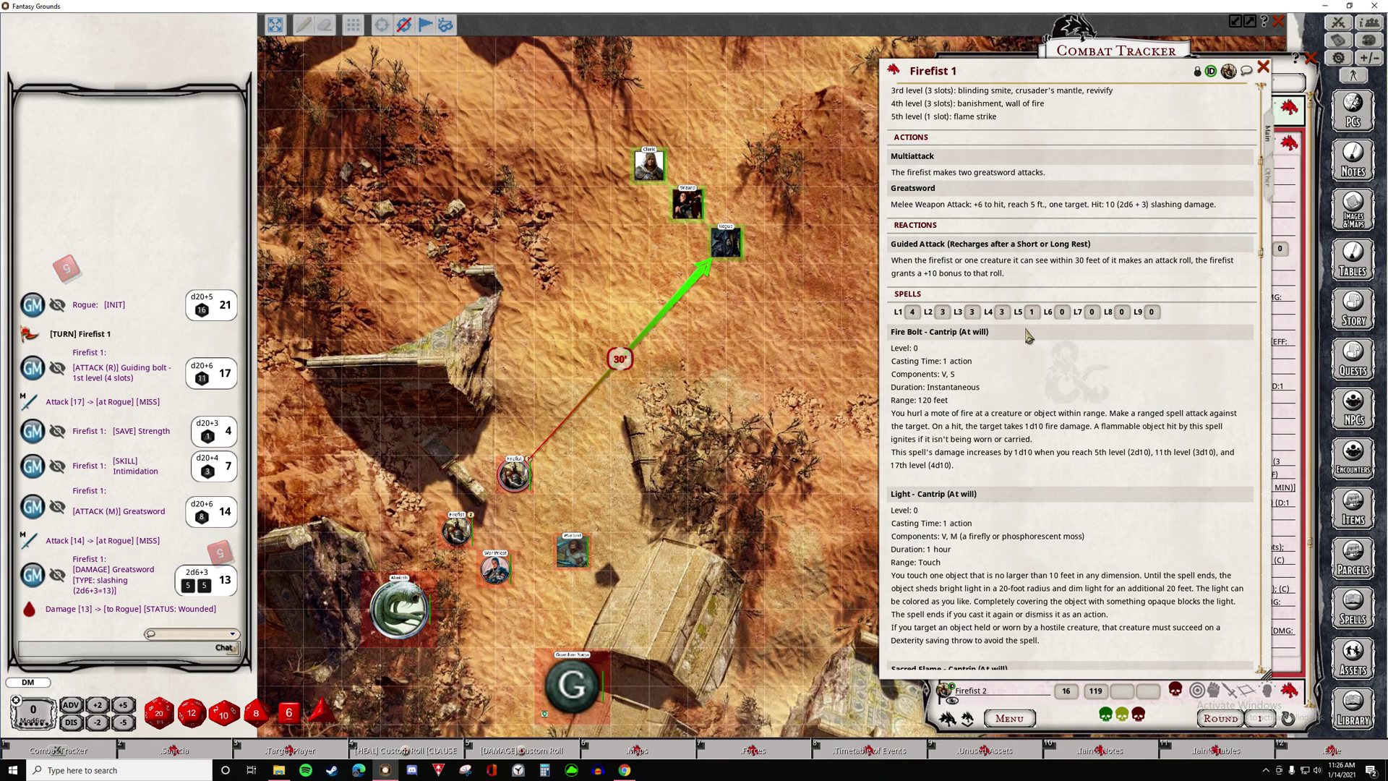
Target the Wizard and Cleric as well, roll Flame Strike's Dexterity saves and its fire and radiant damage, and close Firefist 1's sheet.
scroll(1028, 337, "down", 5)
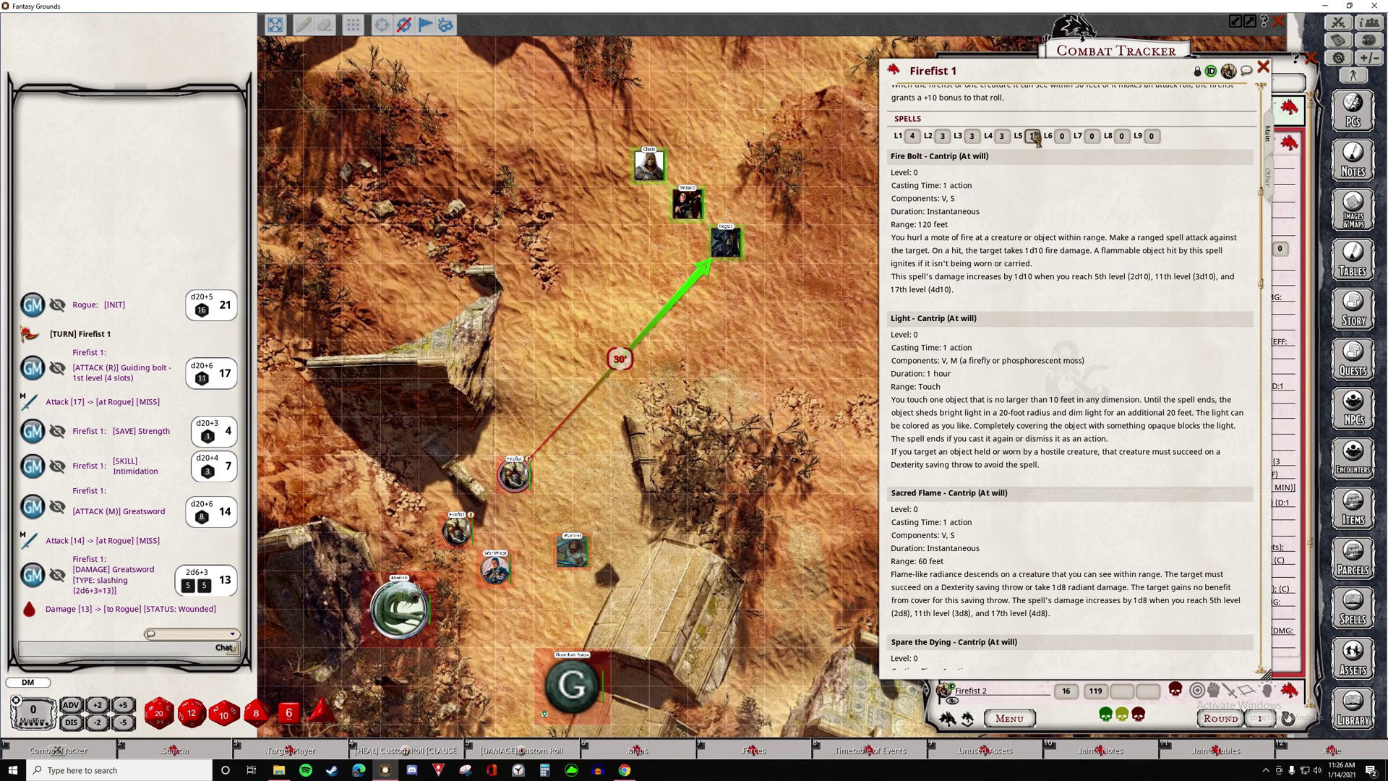
scroll(958, 199, "down", 1)
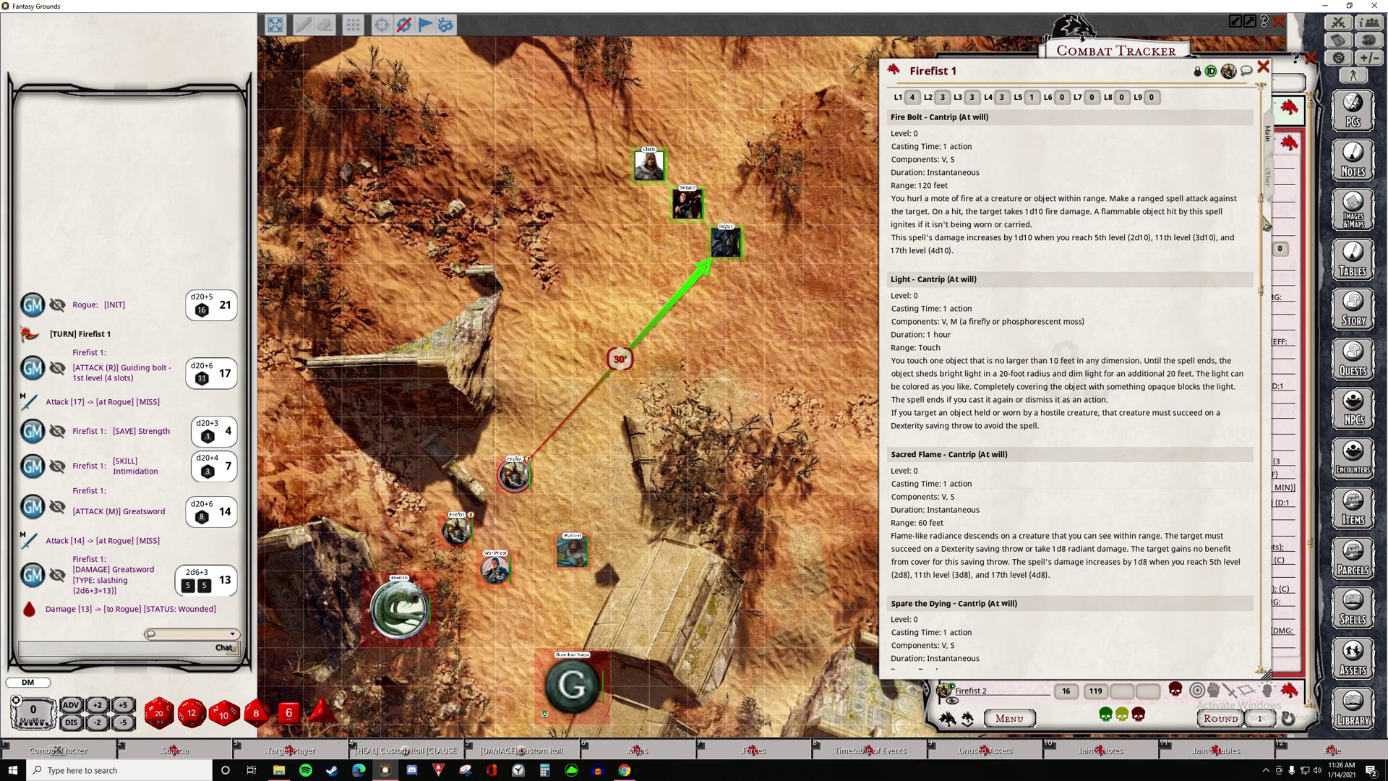
left_click_drag(1264, 228, 1261, 564)
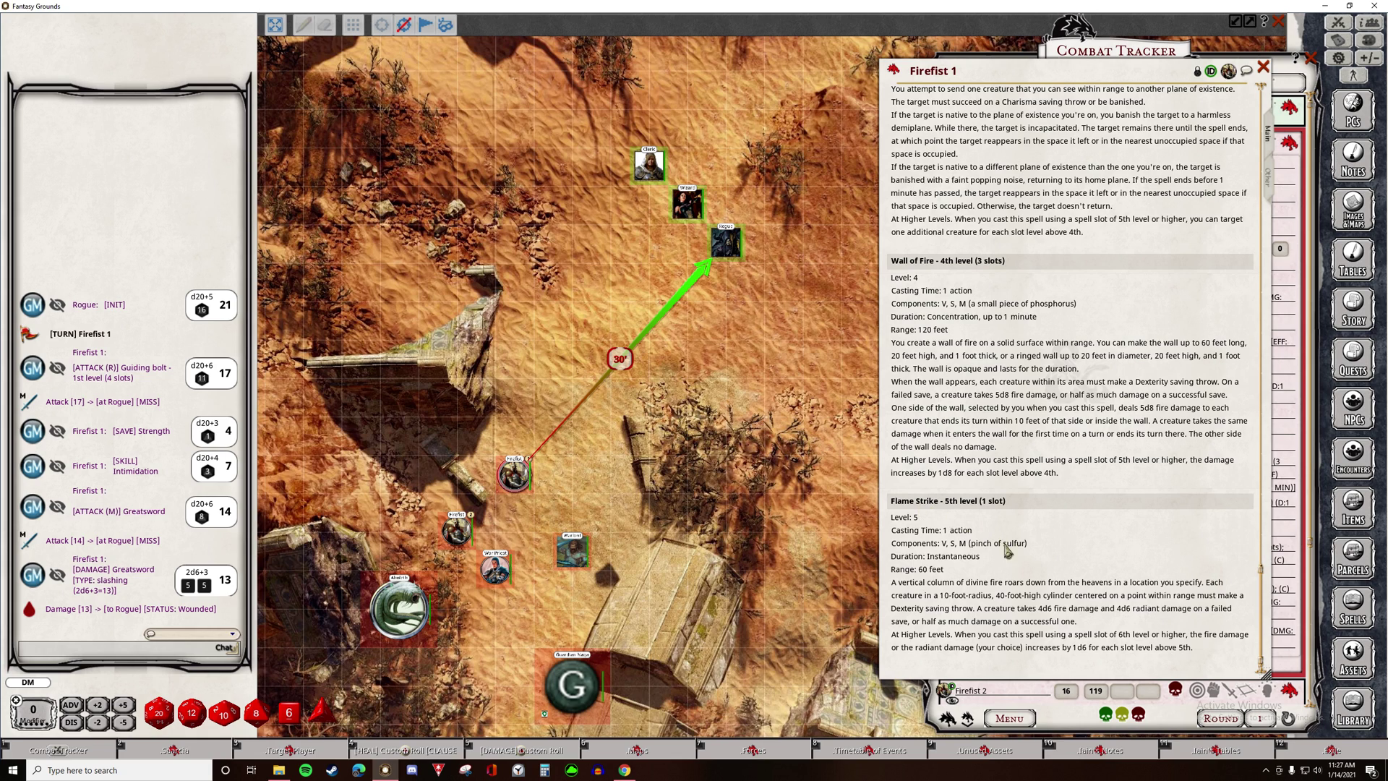
left_click_drag(1197, 595, 1221, 602)
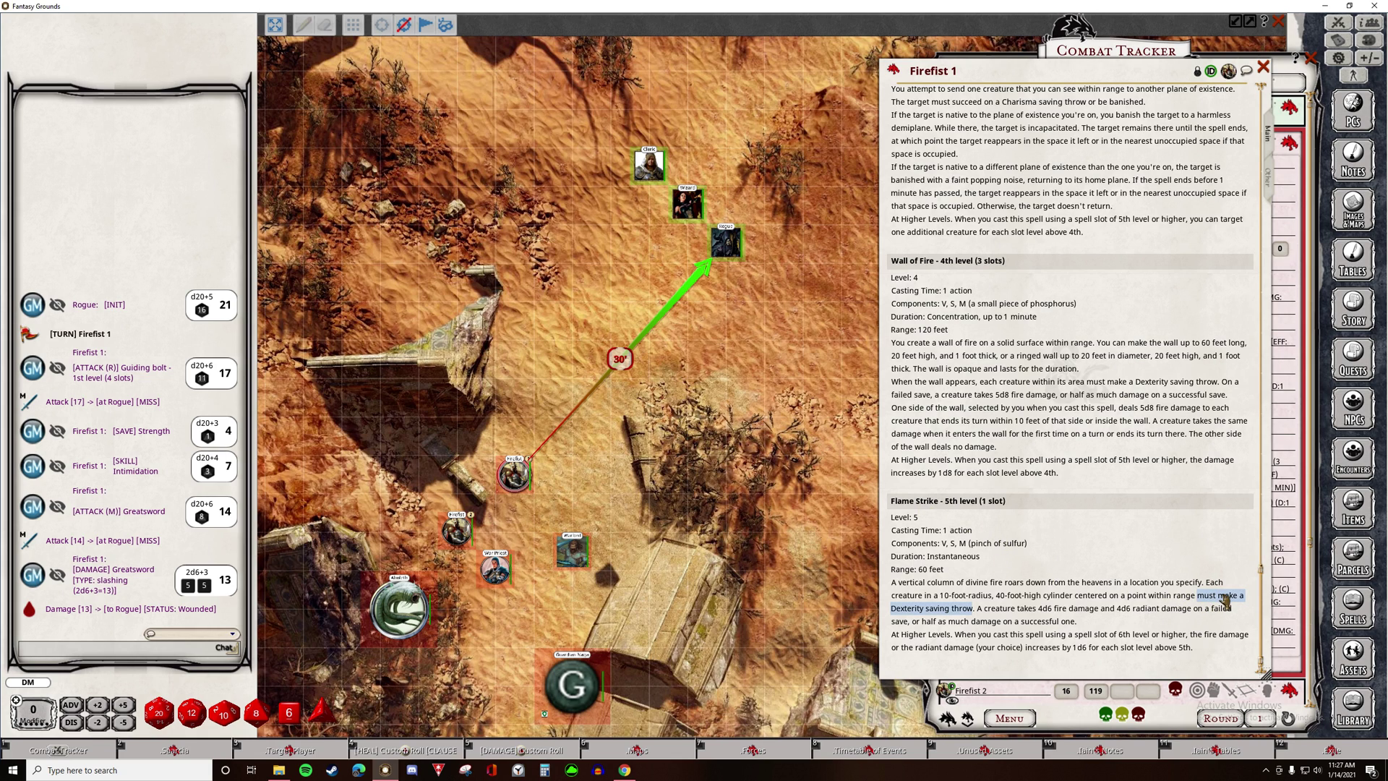
left_click(686, 203, "ctrl")
left_click(648, 164, "ctrl")
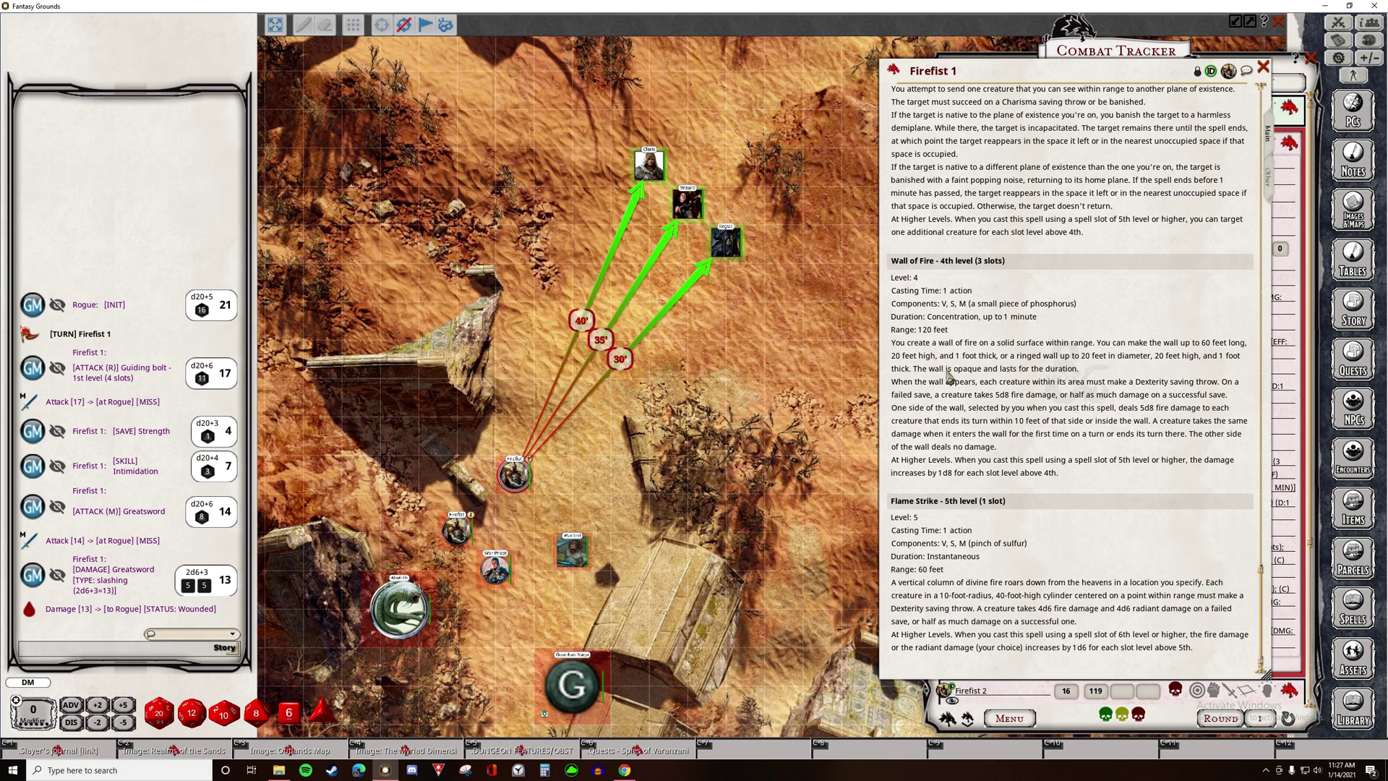
left_click_drag(1197, 596, 1038, 608)
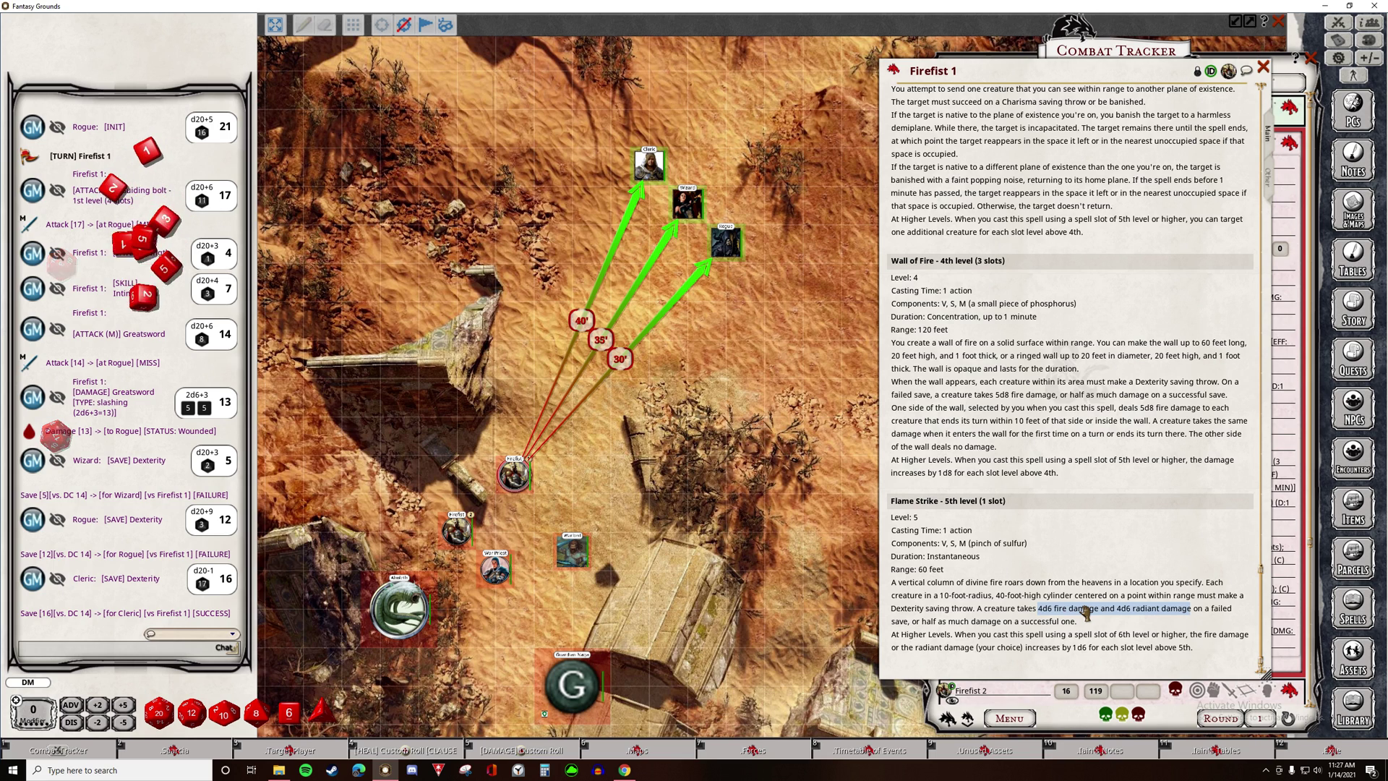
left_click(1086, 611)
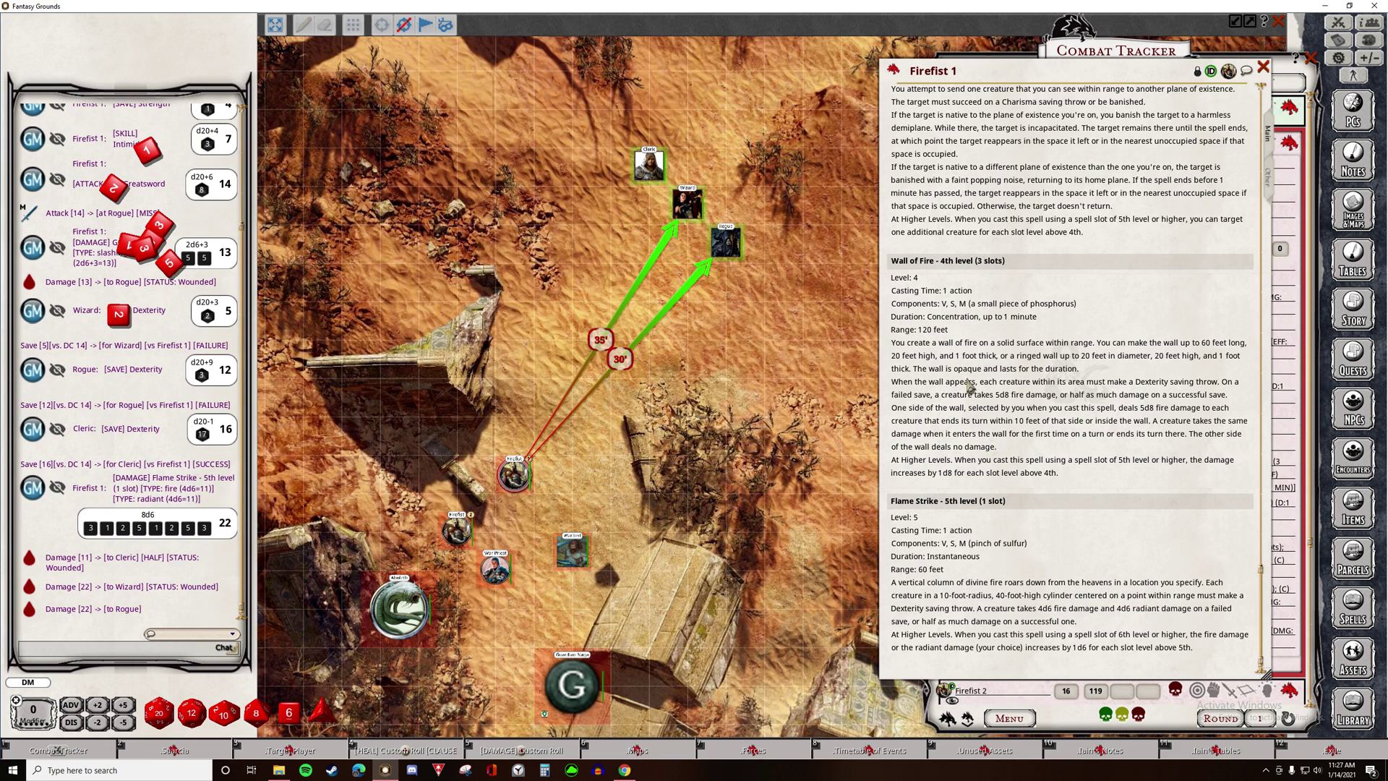
key("Escape")
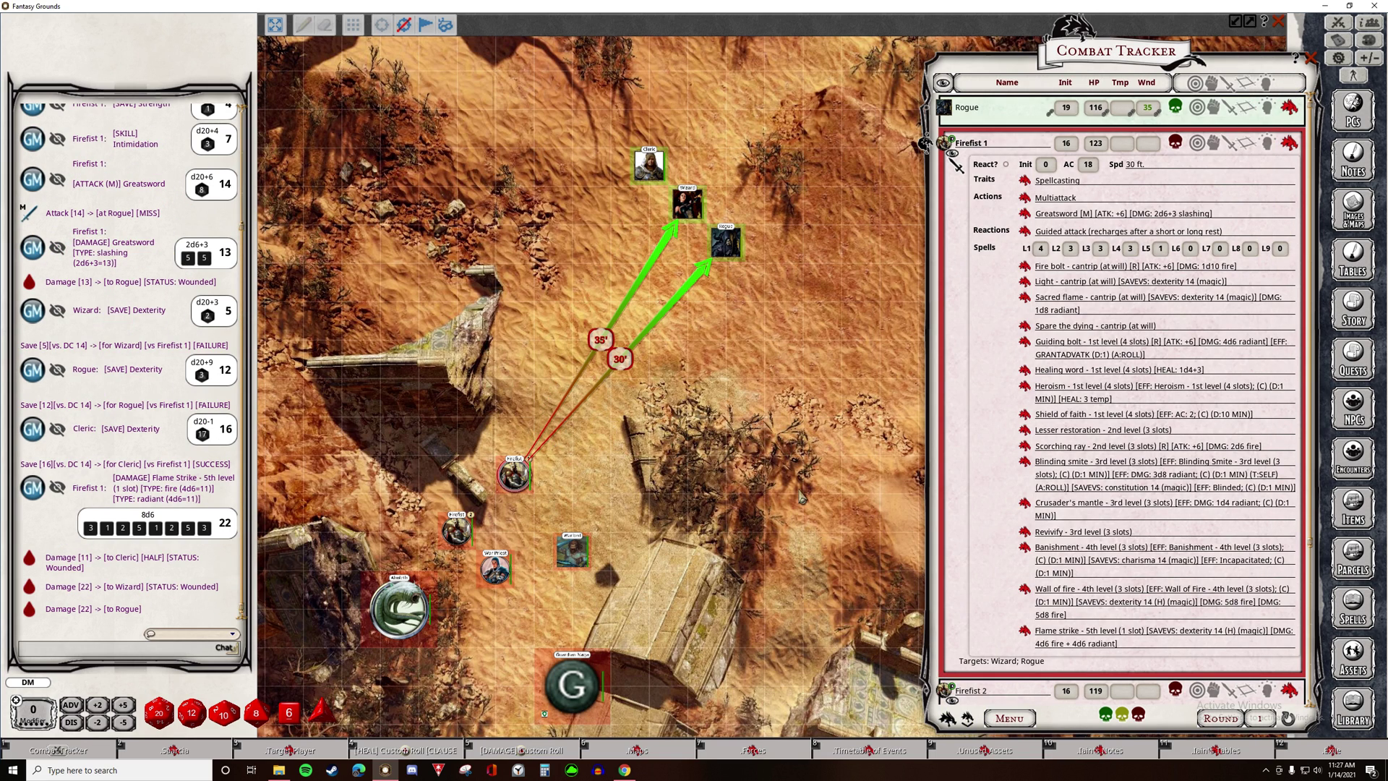
Advance the combat tracker through the following turns until the Warlord is the active combatant.
left_click(967, 719)
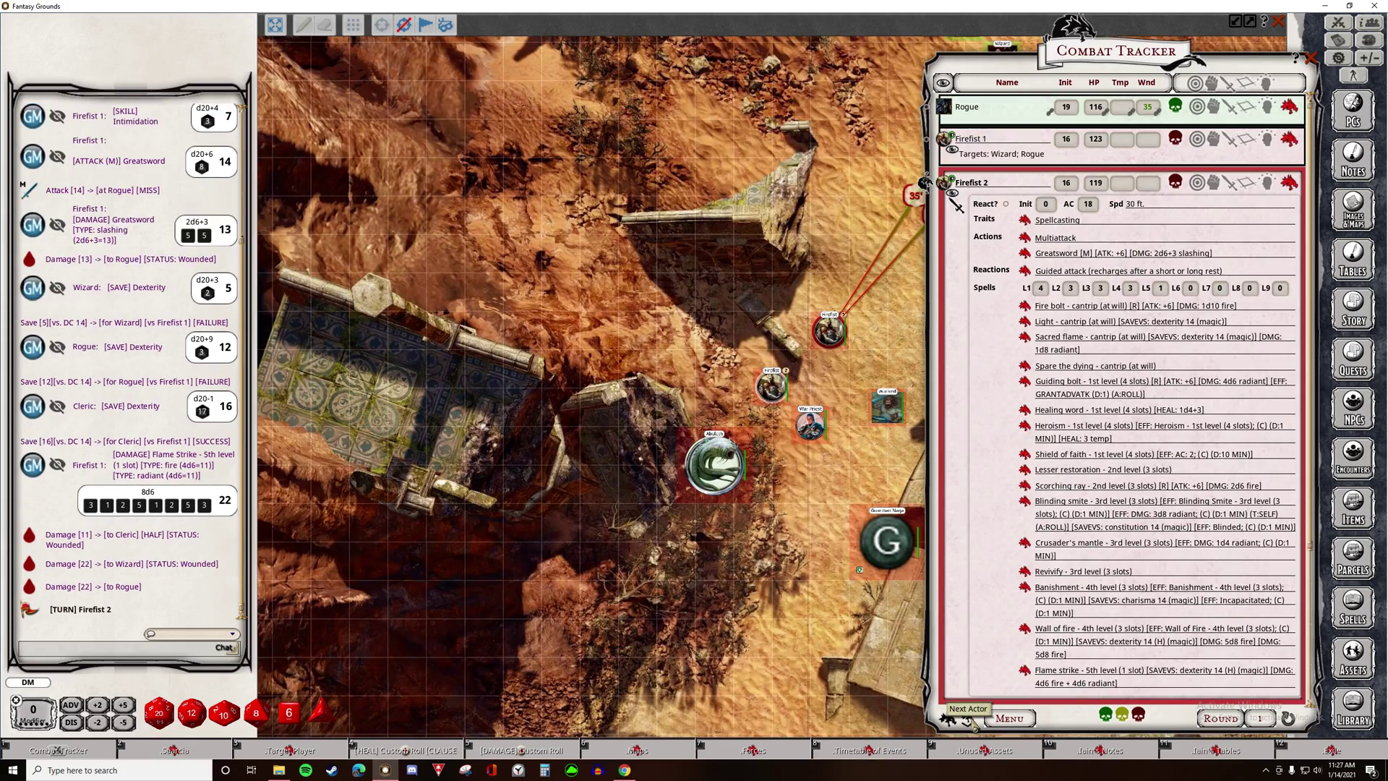
left_click(968, 719)
left_click(968, 719)
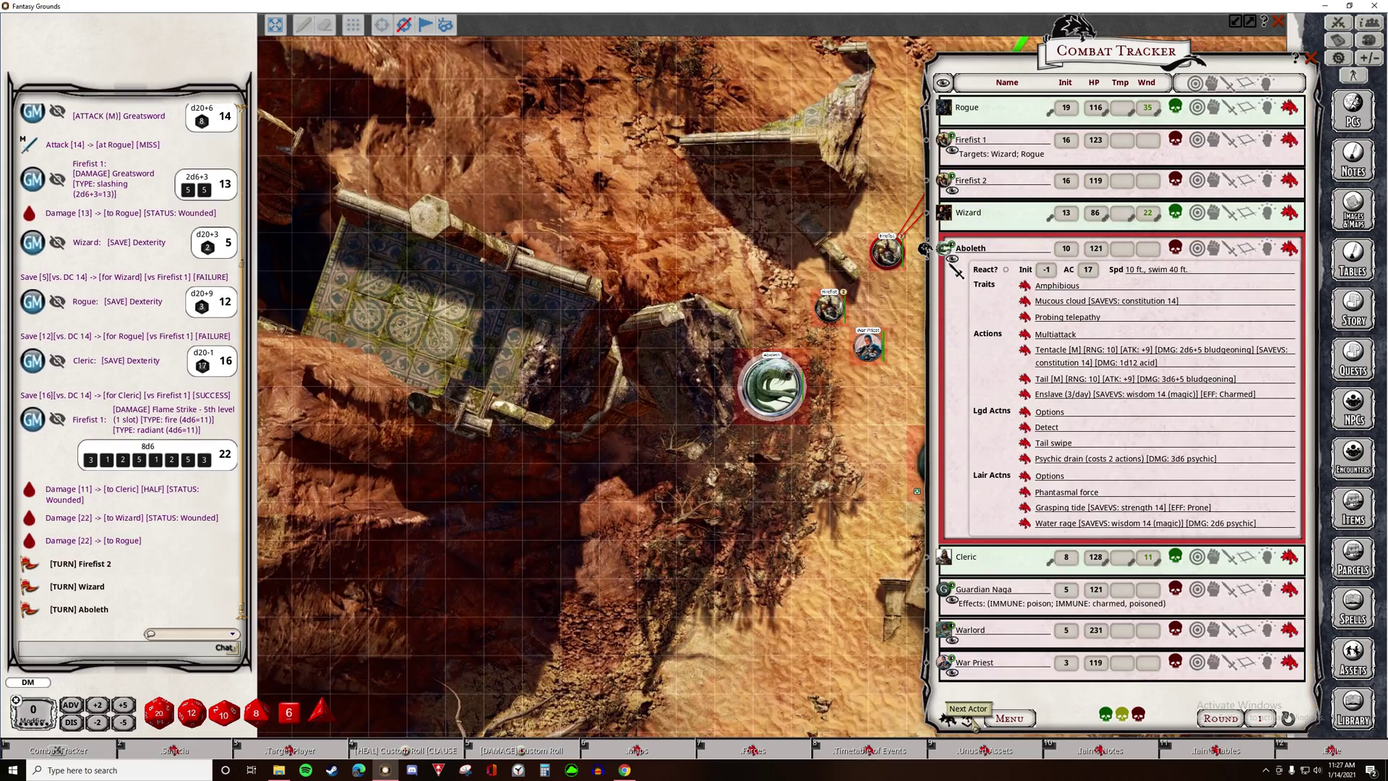
left_click(968, 719)
left_click(968, 719)
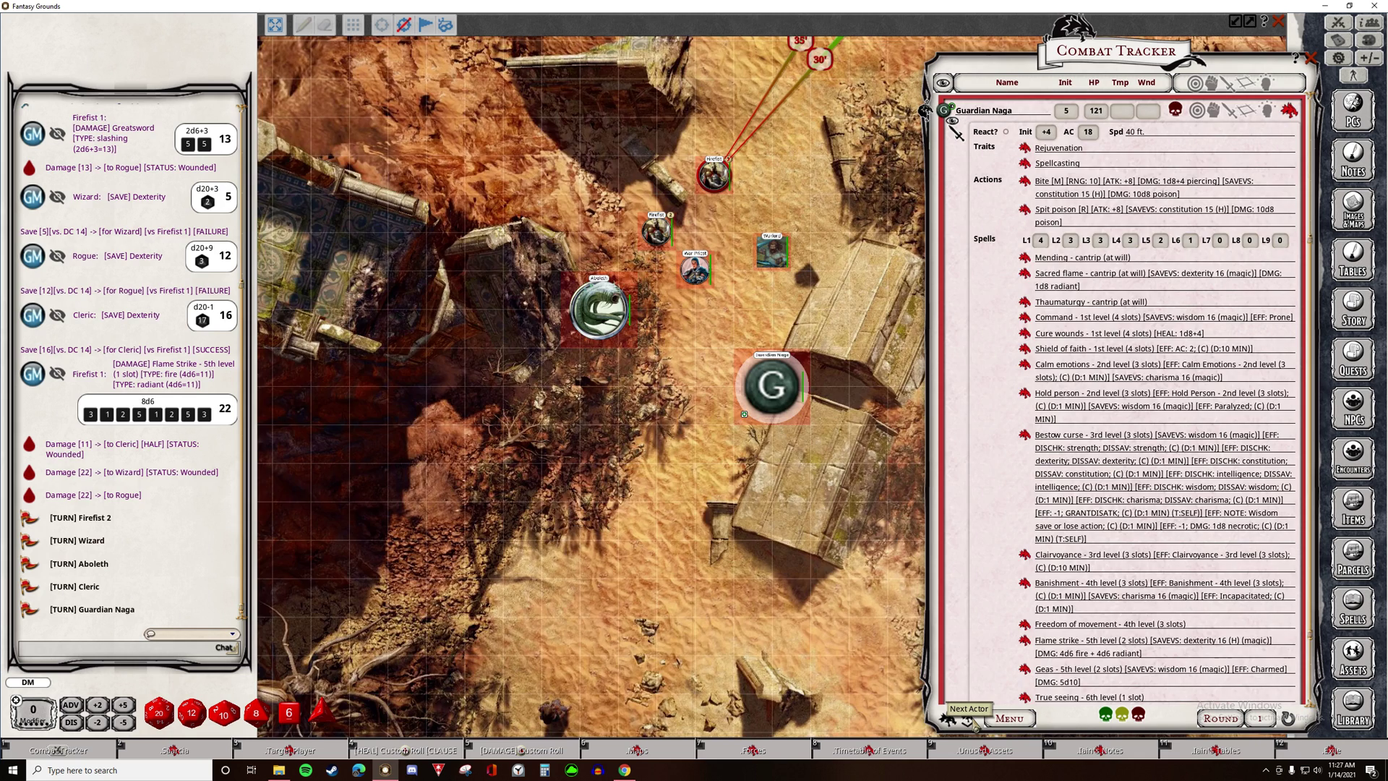
left_click(968, 719)
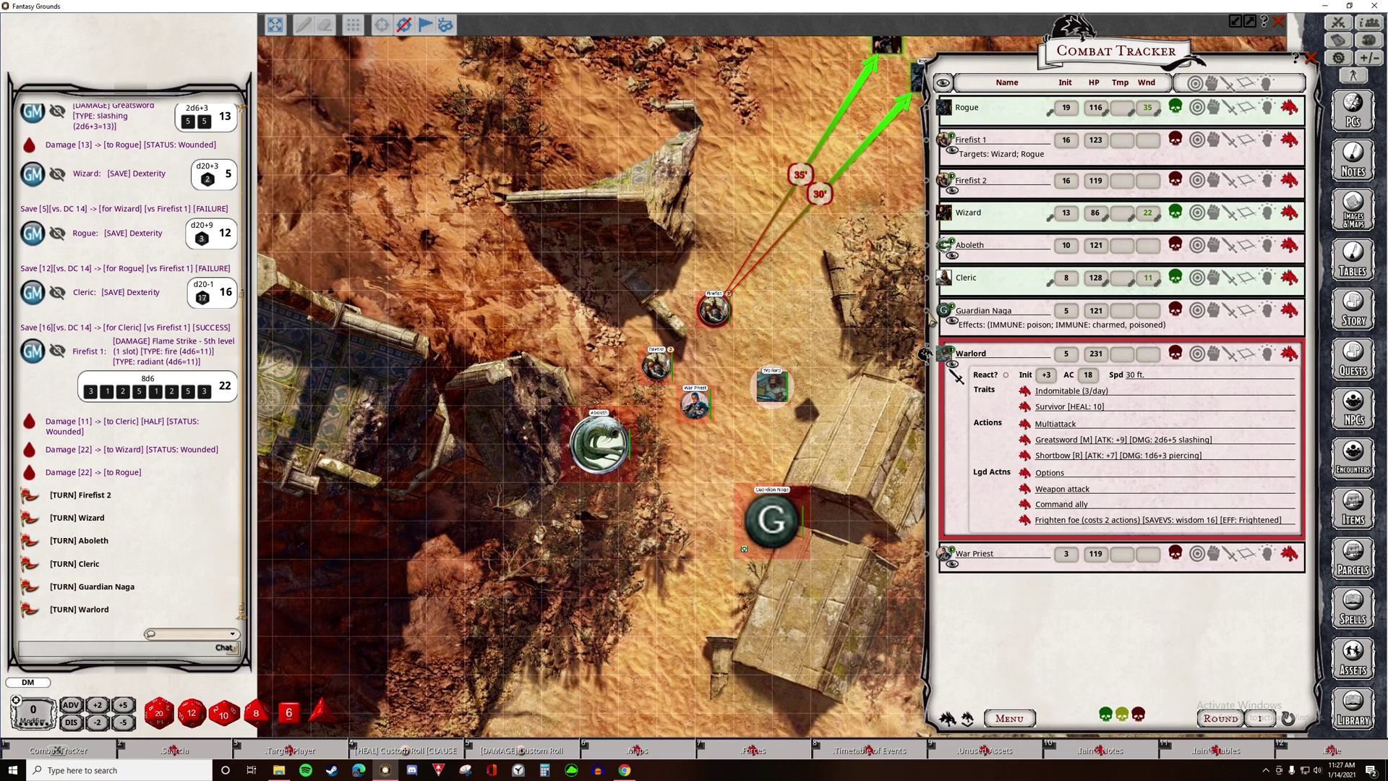
Move the active turn marker in the combat tracker from the Warlord back to the Guardian Naga.
left_click_drag(930, 312, 932, 318)
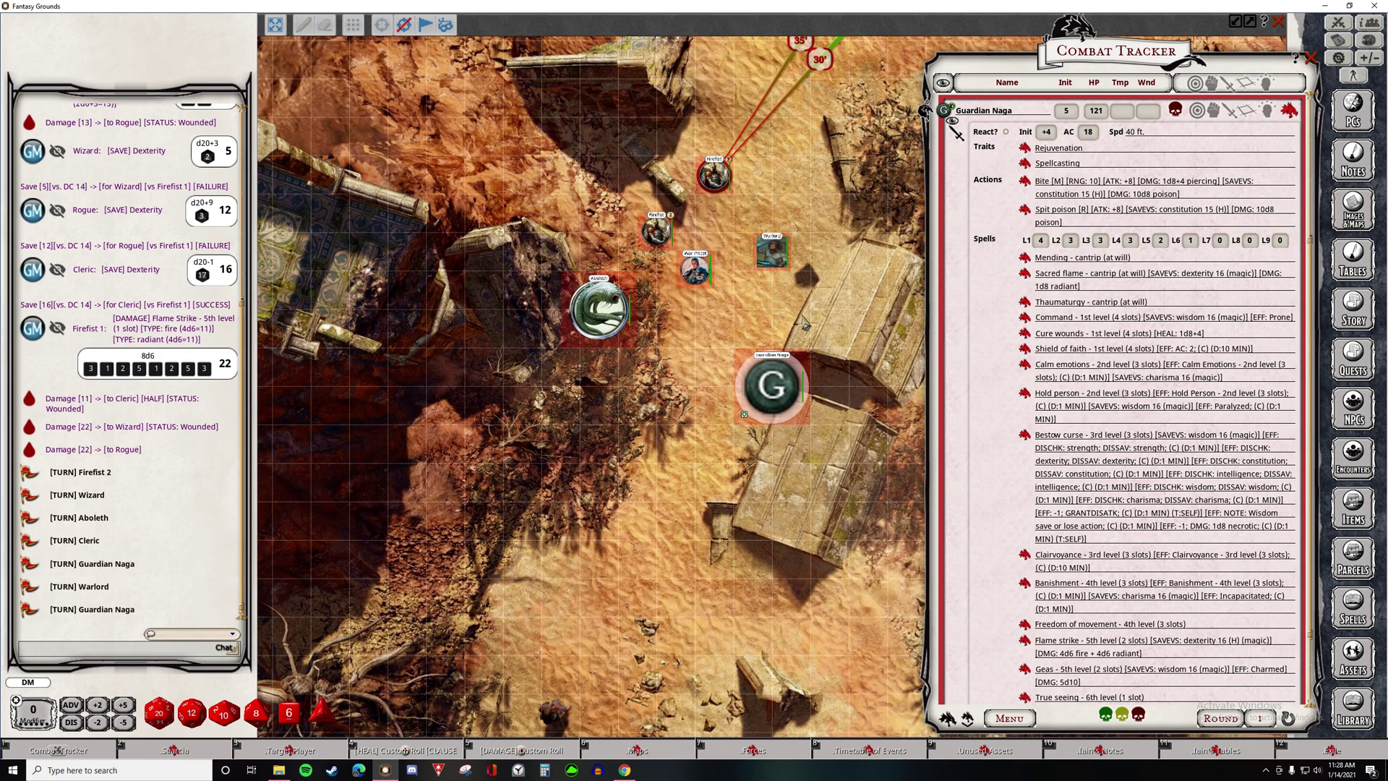
scroll(1002, 323, "up", 1)
scroll(1002, 324, "up", 5)
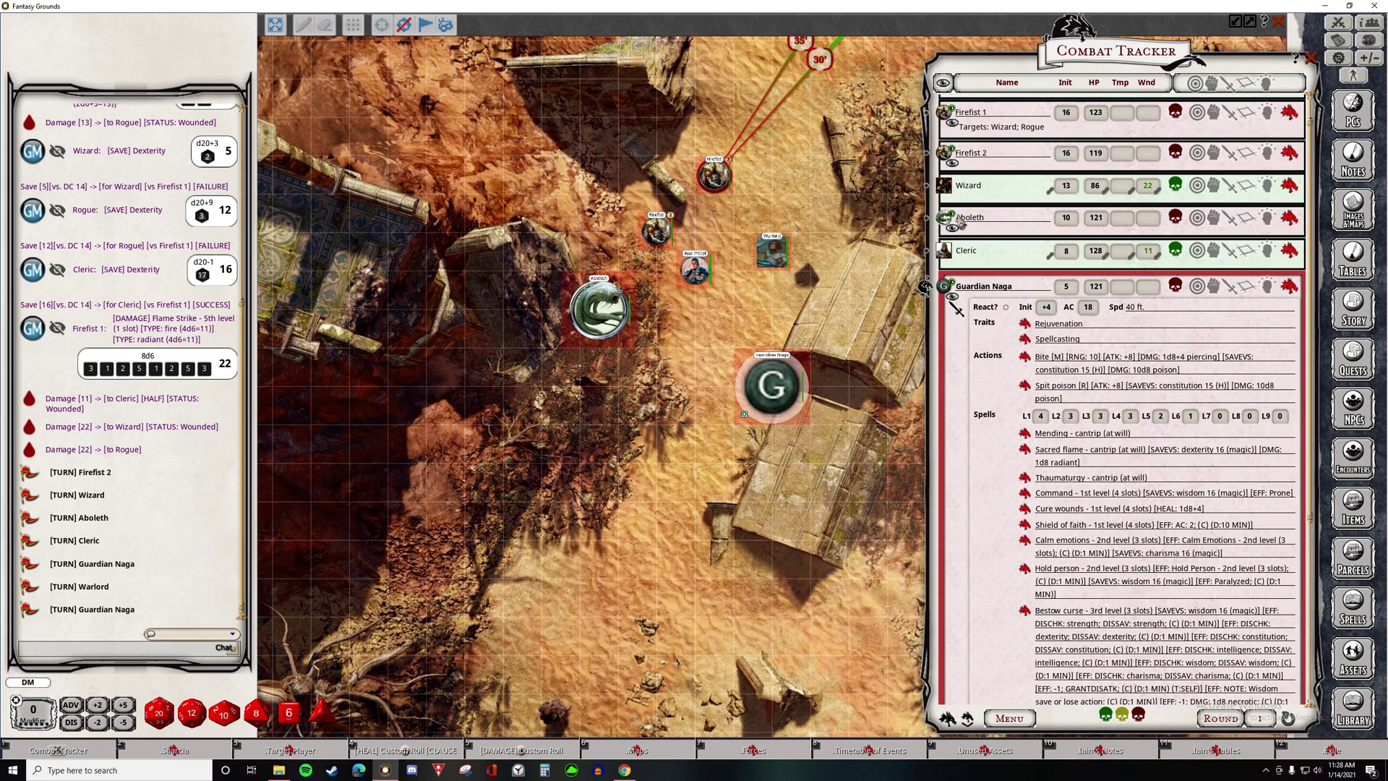
Roll the Wizard's Disintegrate damage twice against Firefist 1 and delete Firefist 1 from the combat tracker.
left_click_drag(838, 264, 634, 536)
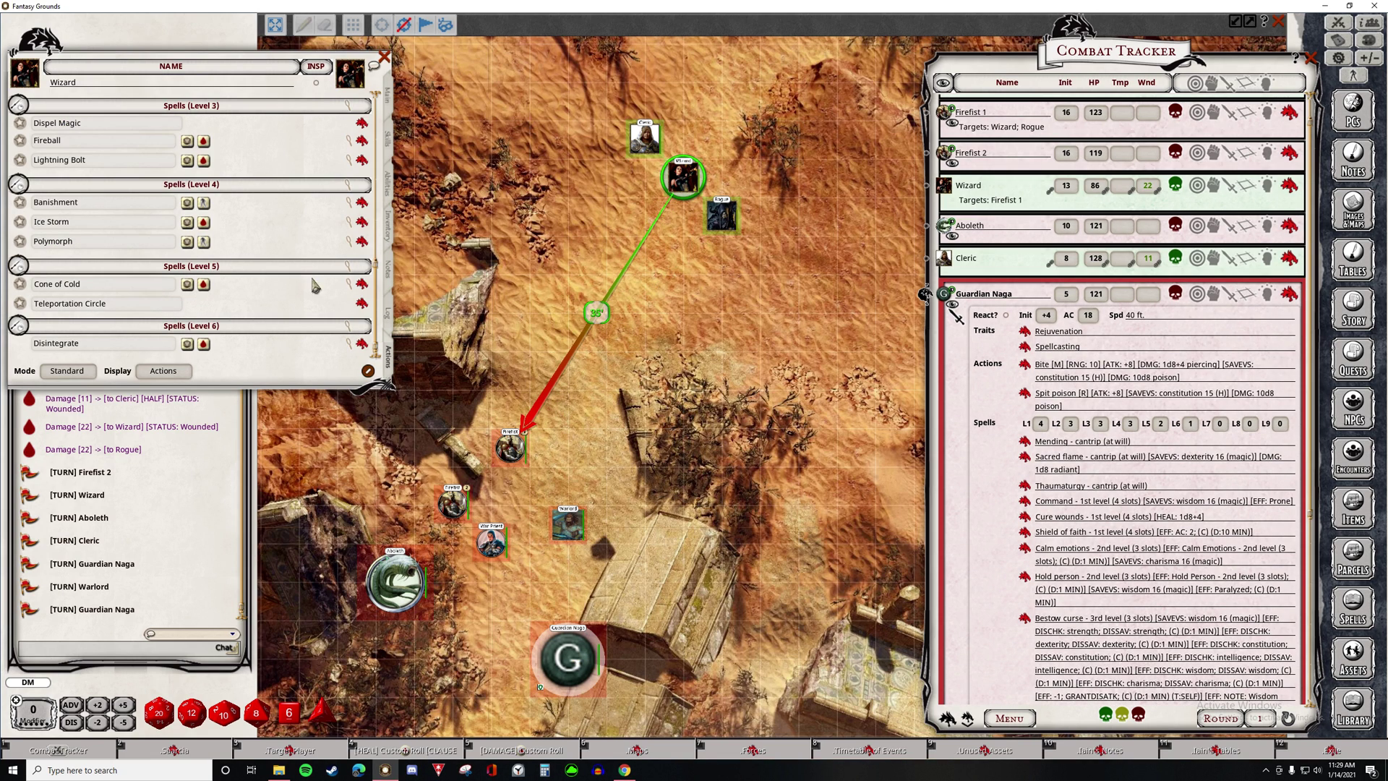
left_click(203, 345)
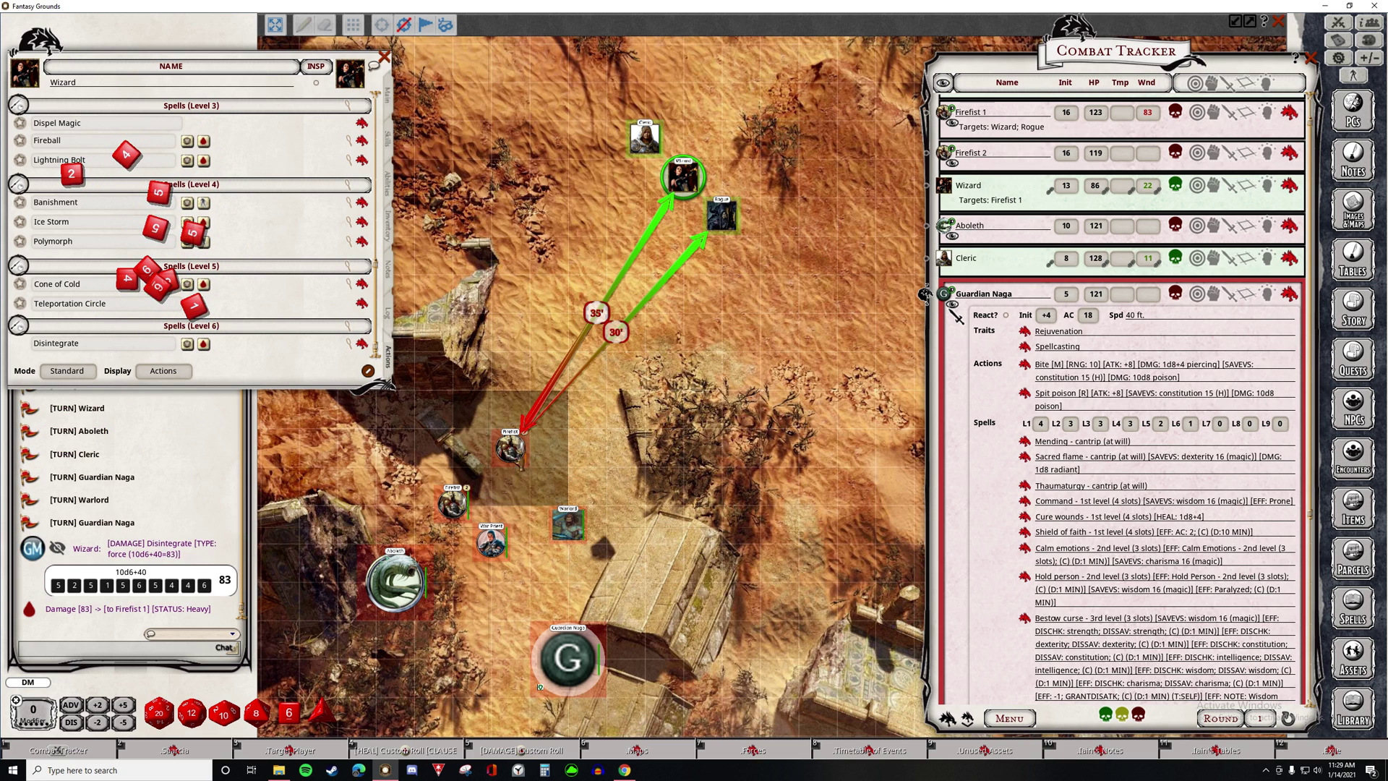
left_click(205, 346)
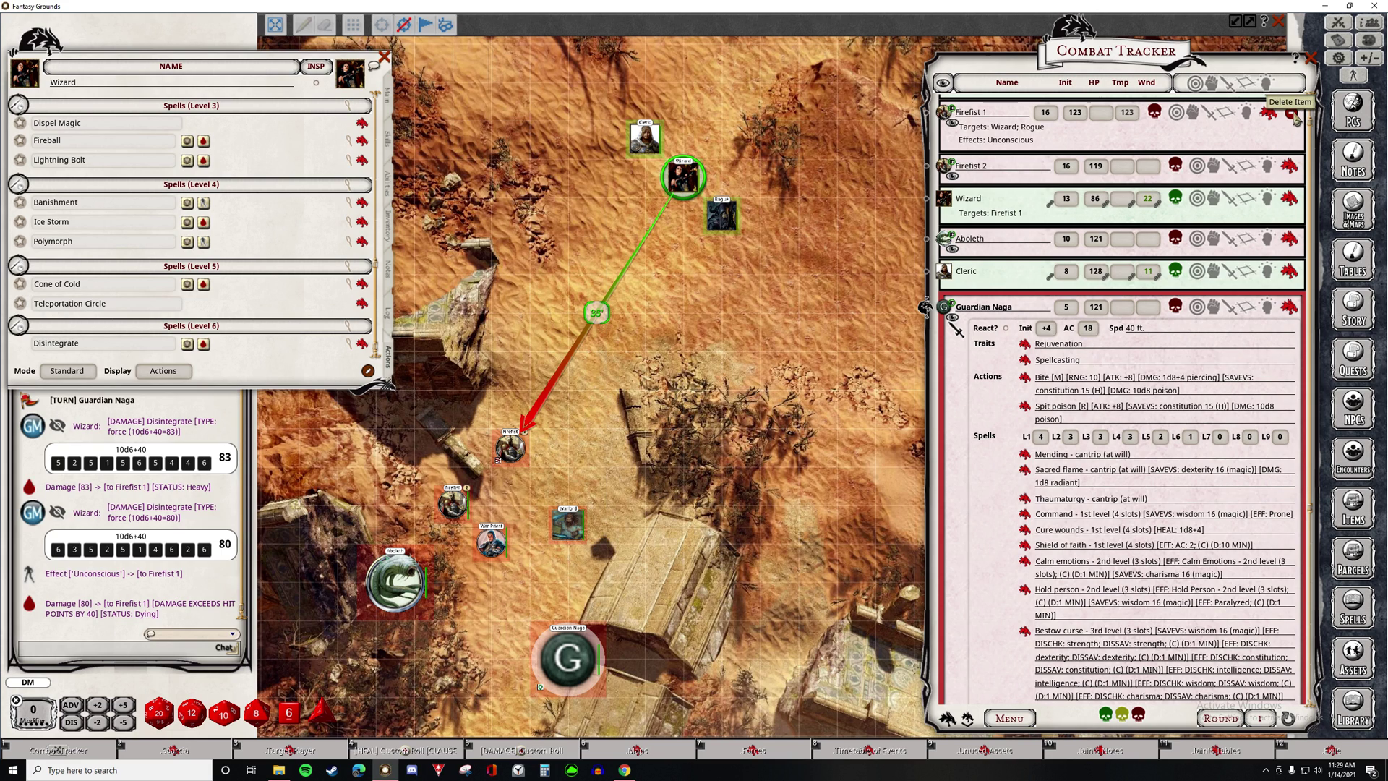
left_click(1297, 117)
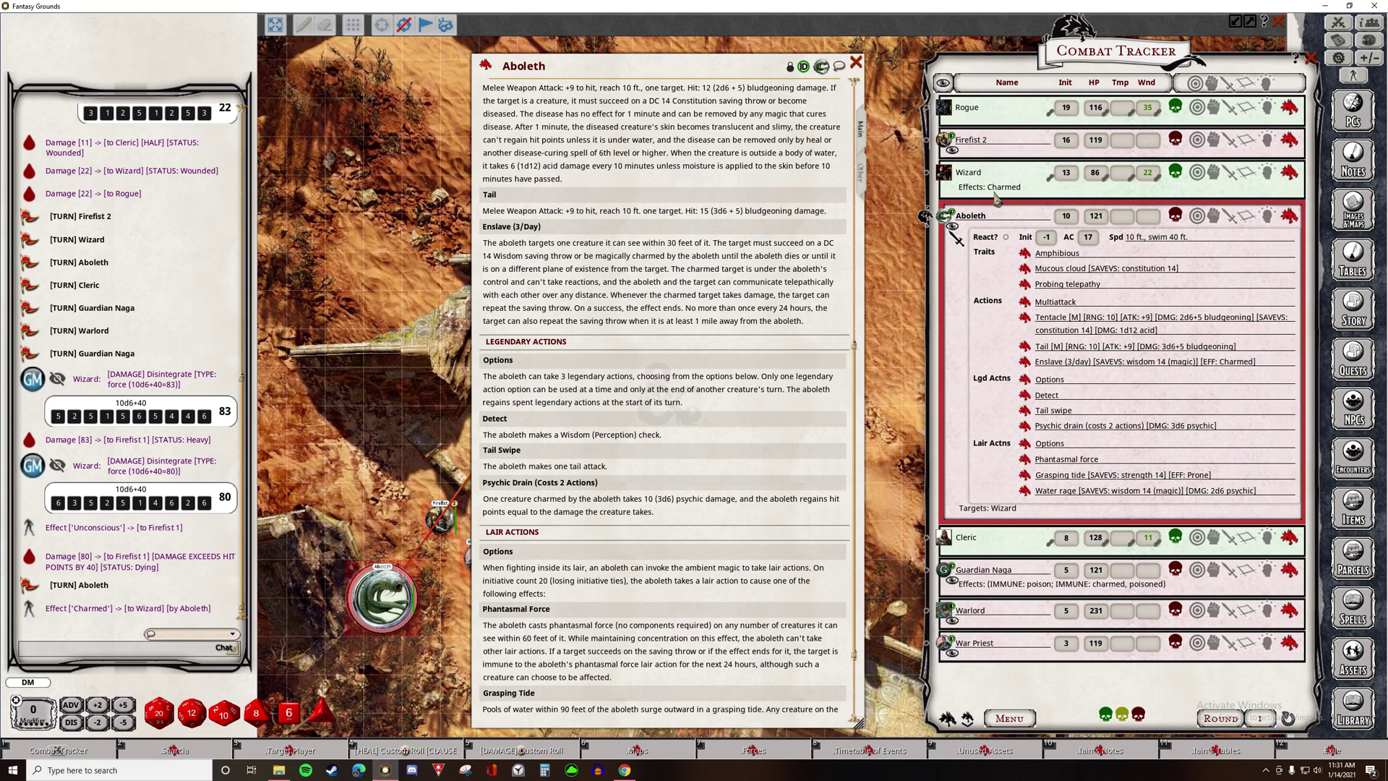
Close the Aboleth's sheet and delete the Charmed effect from the Wizard in the combat tracker.
left_click(862, 64)
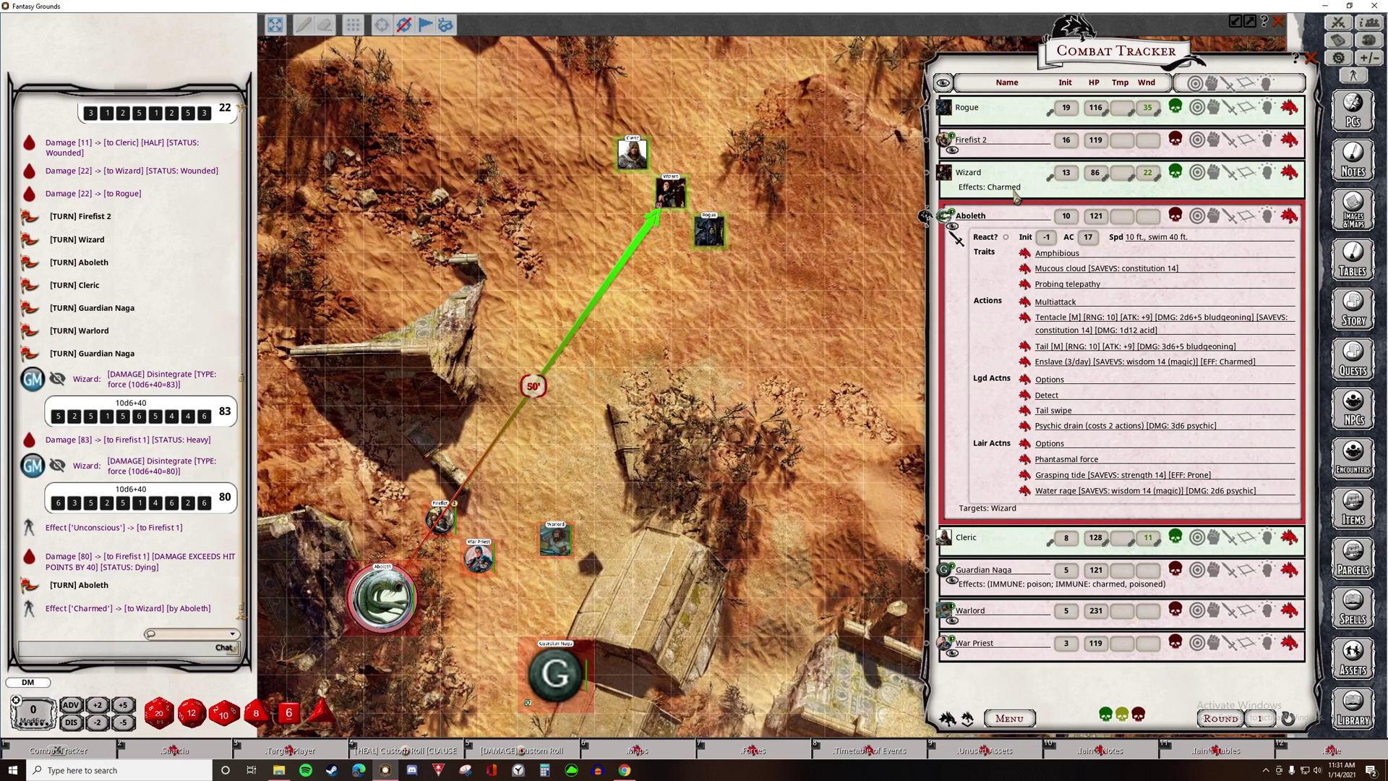
left_click(1272, 174)
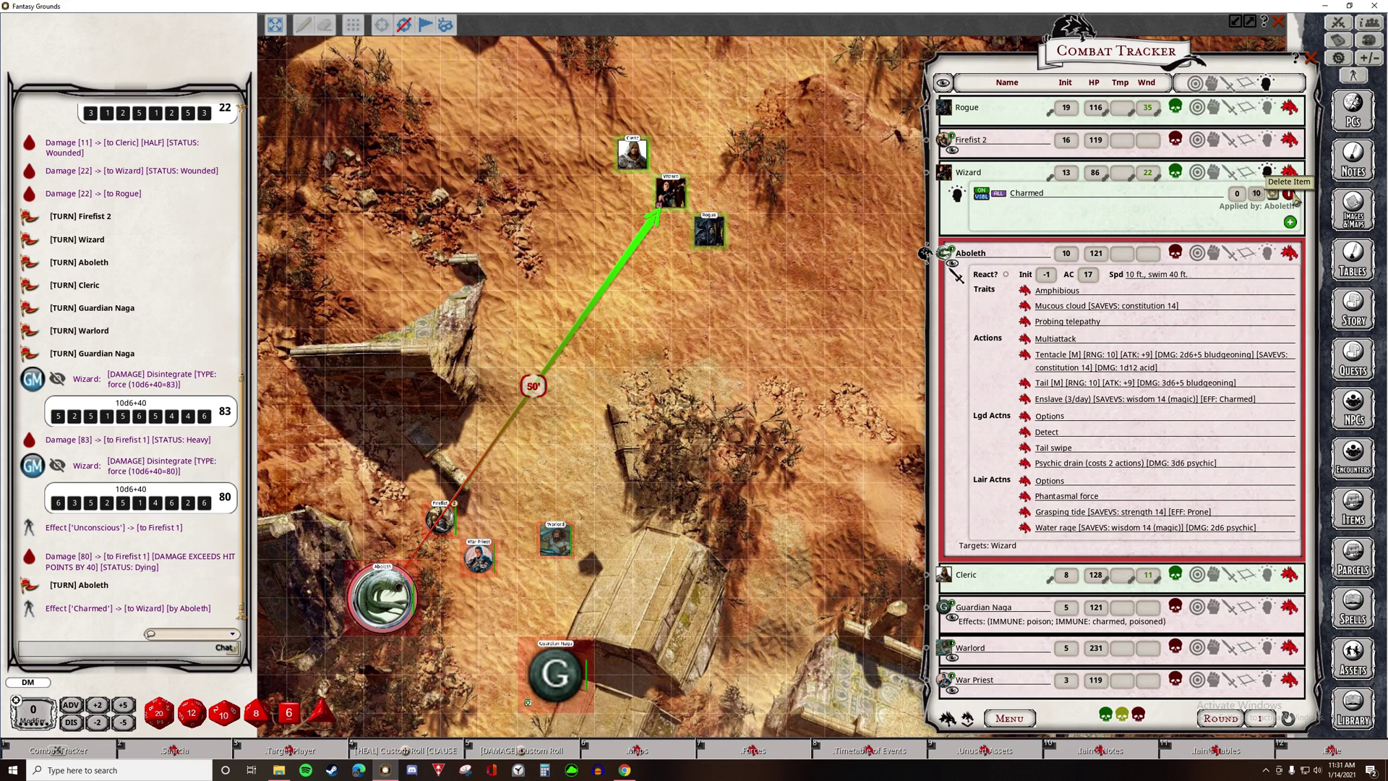
left_click(1292, 198)
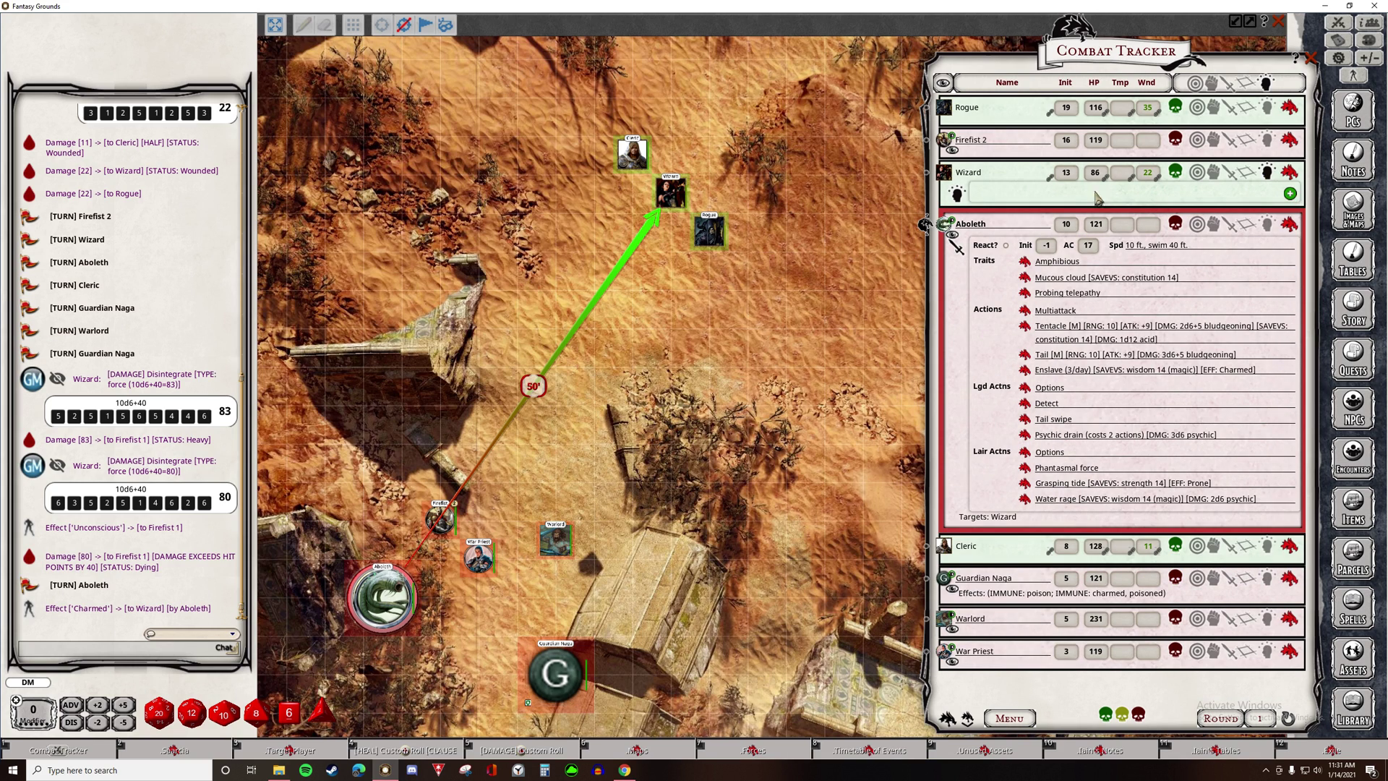
Collapse the Wizard's effects section in the combat tracker, then apply the Paralyzed condition to the Wizard and close the effects list.
left_click(1271, 173)
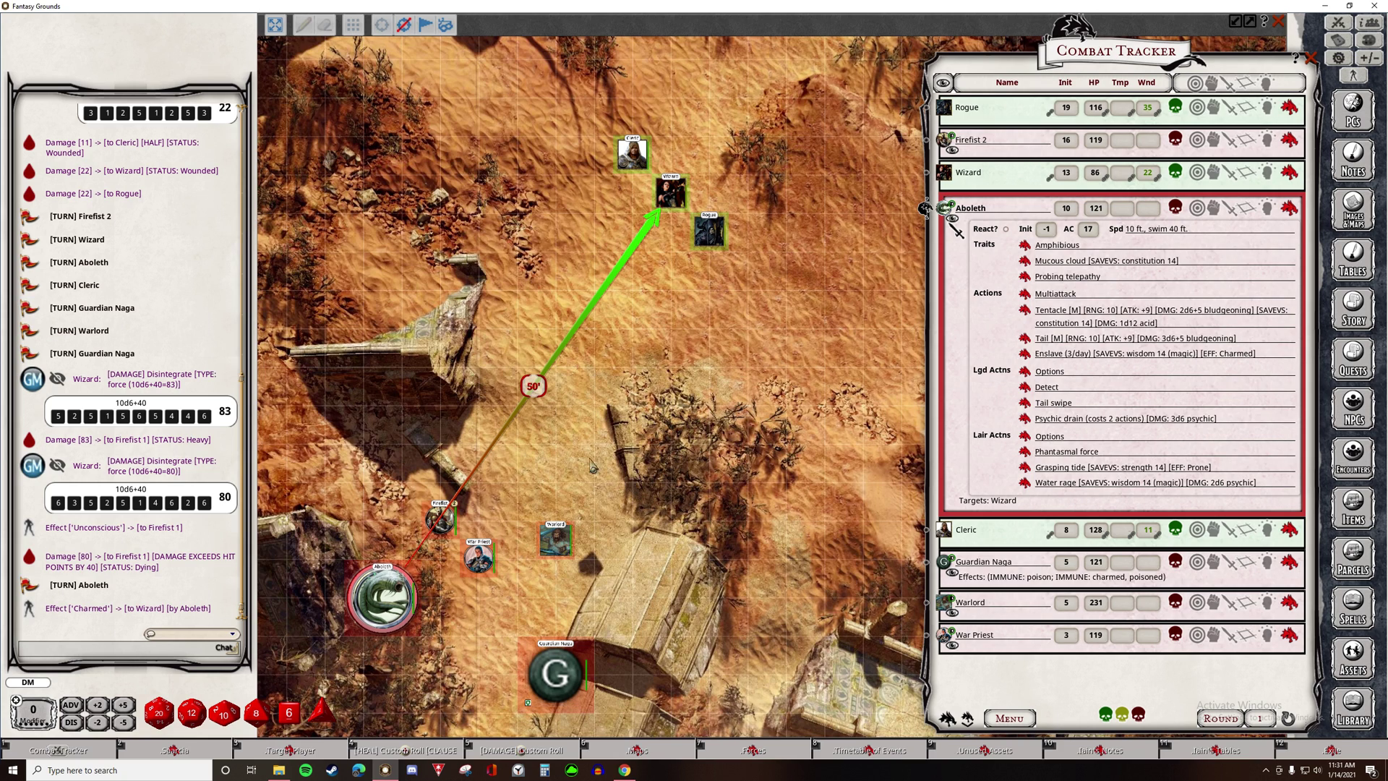
left_click(1354, 77)
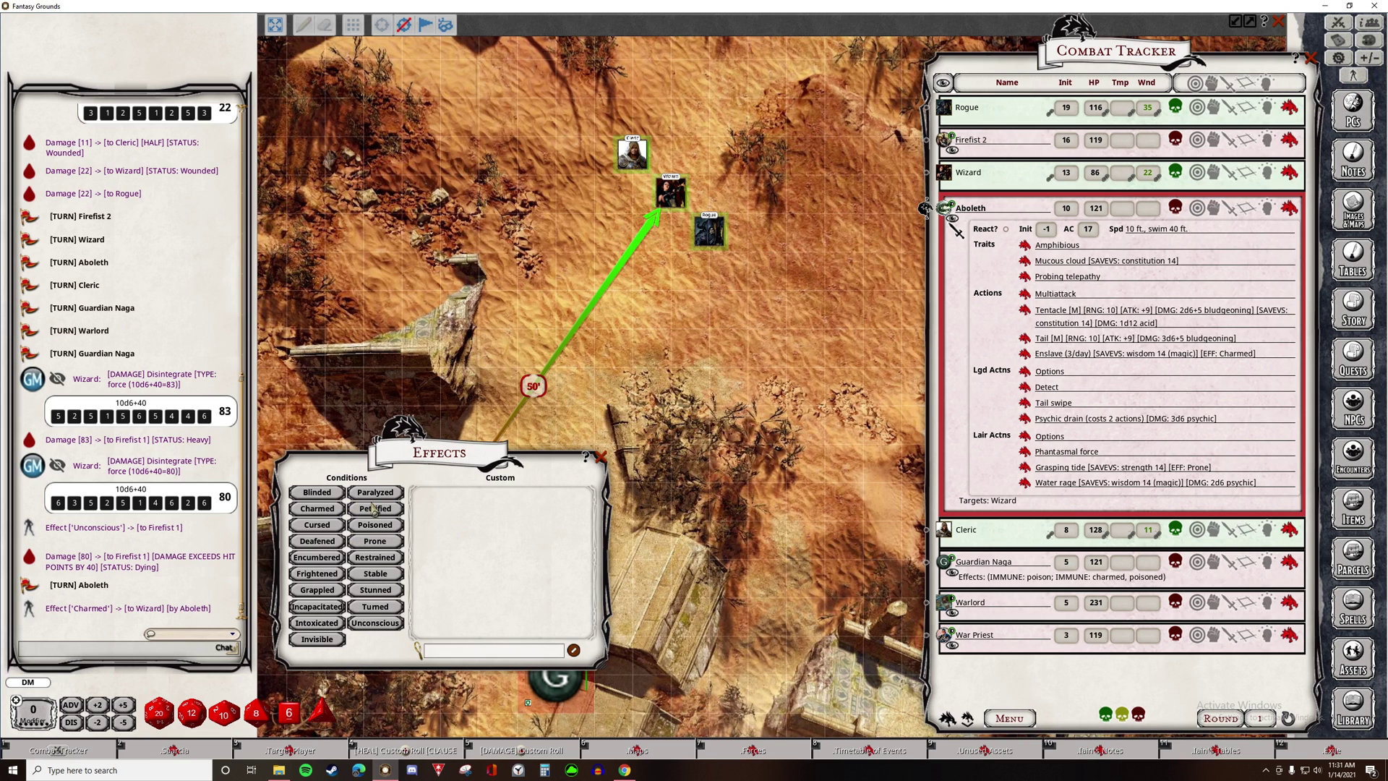
left_click_drag(379, 499, 993, 181)
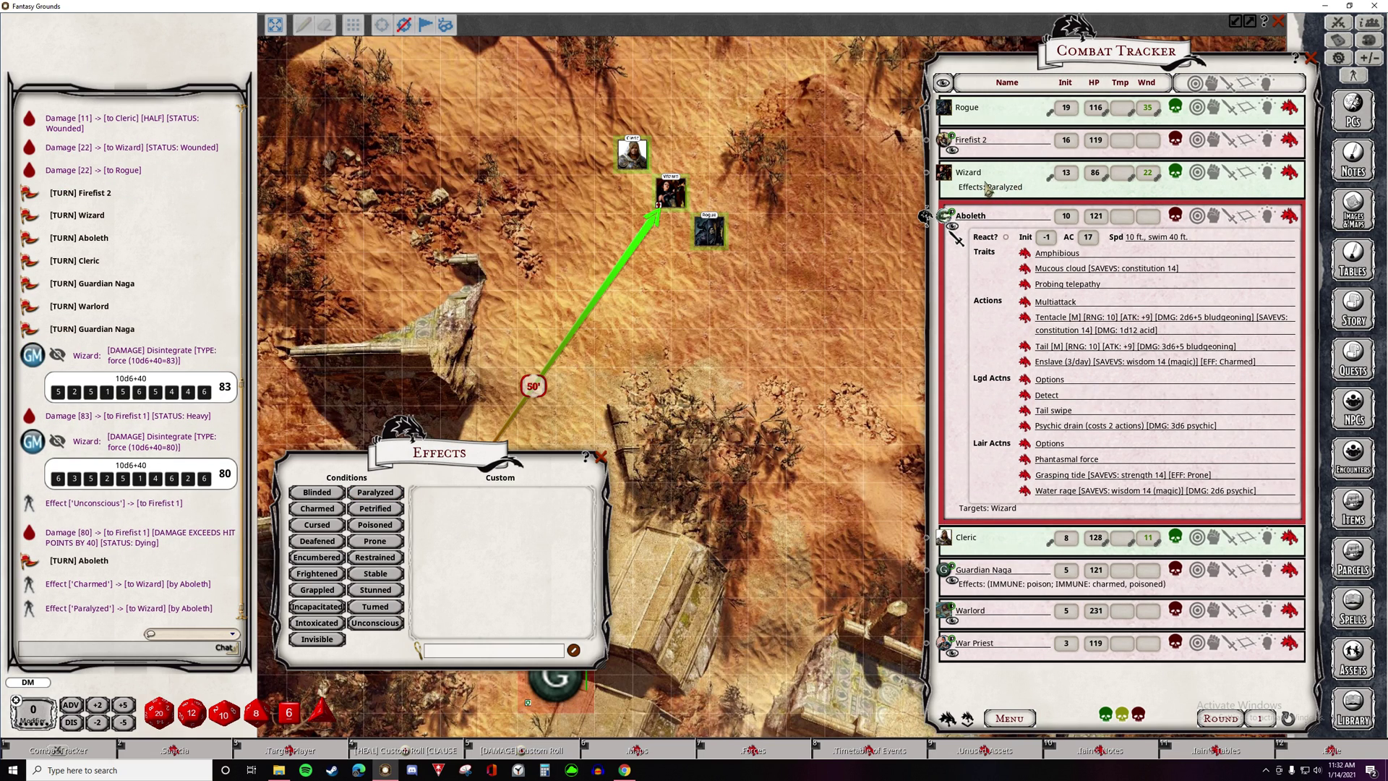
left_click(600, 457)
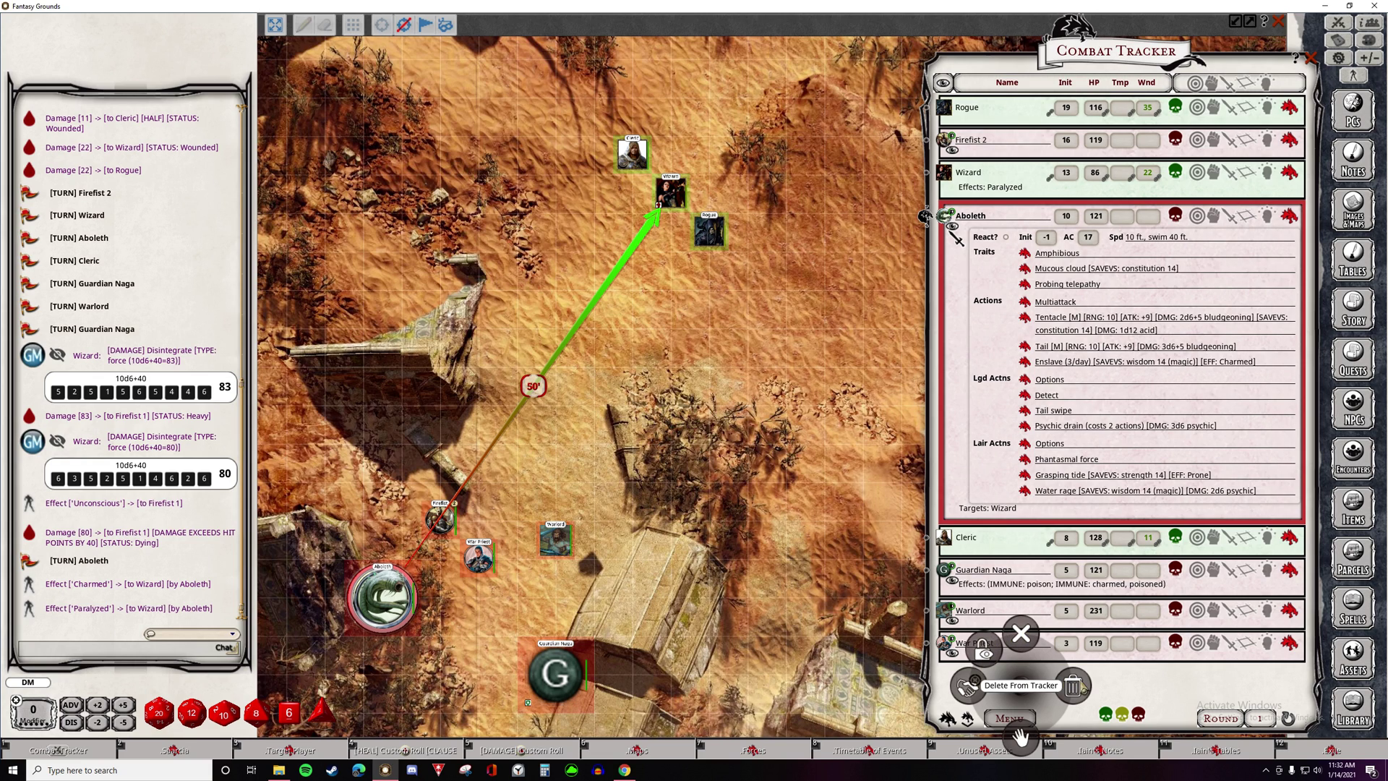
Delete only the foes from the combat tracker.
left_click(1075, 685)
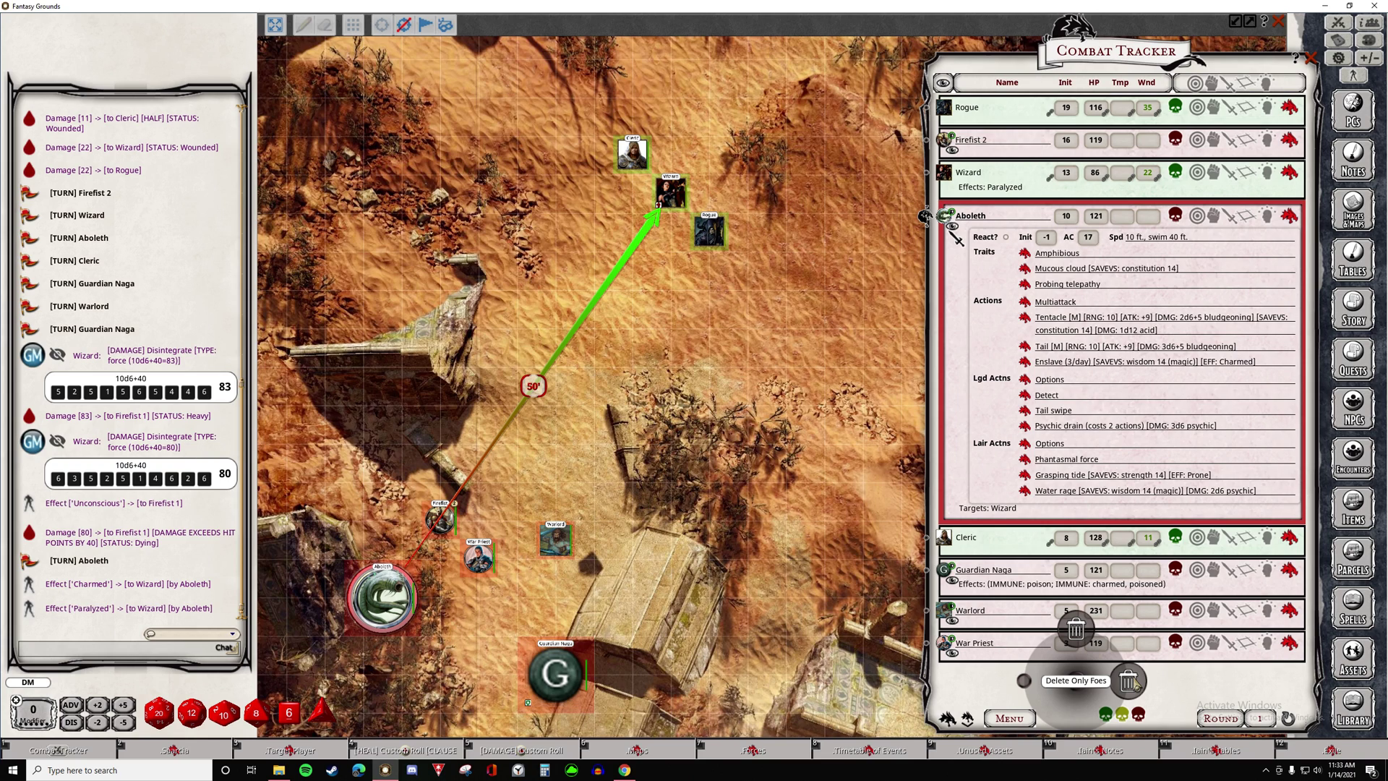
left_click(1128, 680)
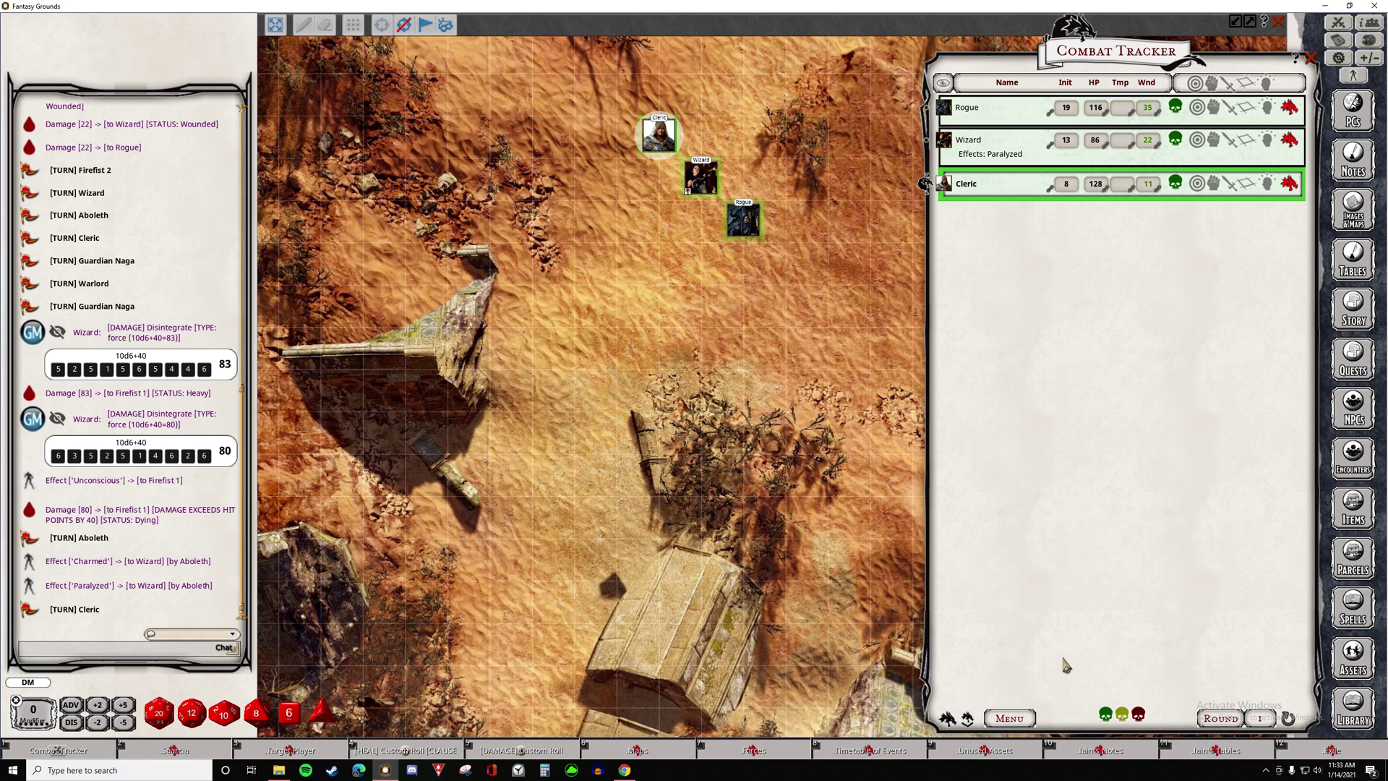
Give the whole party a long rest from the combat tracker.
left_click(1025, 715)
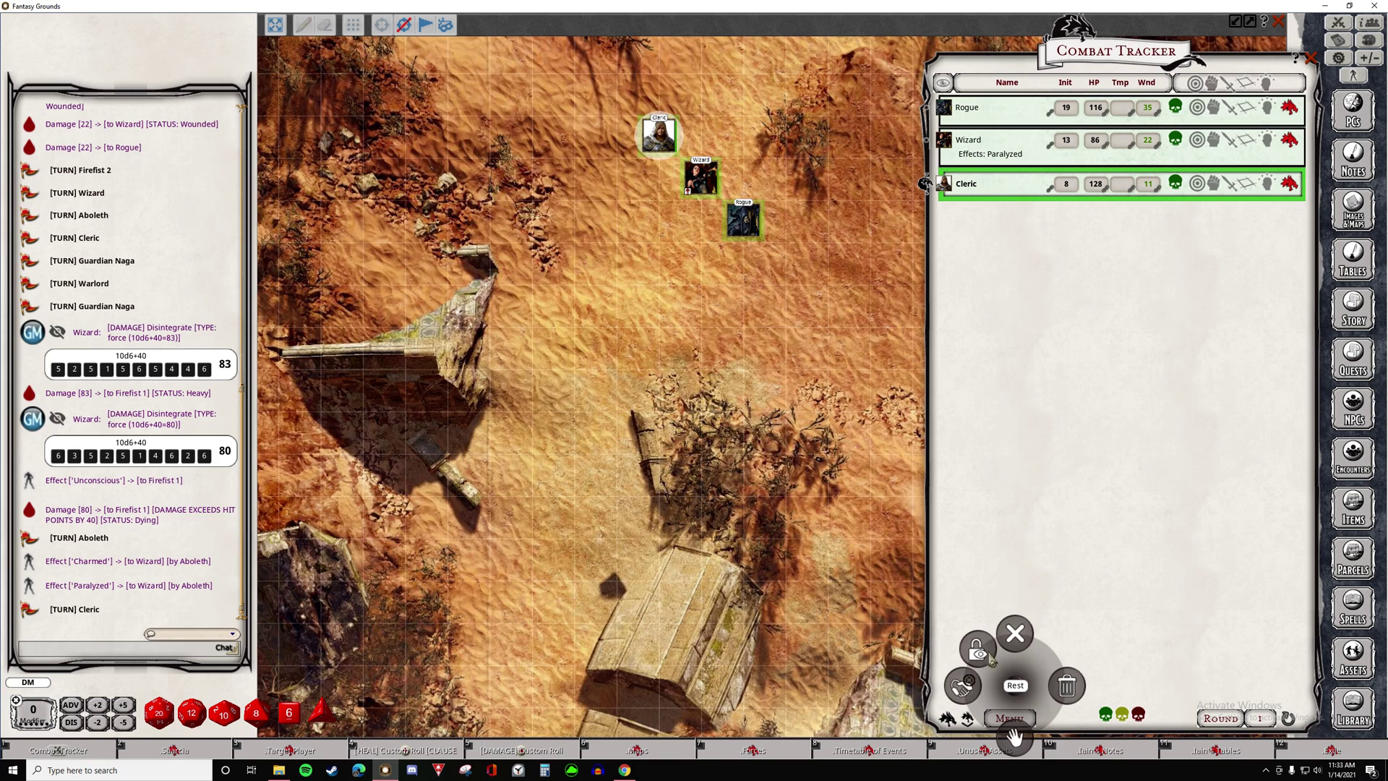
left_click(989, 655)
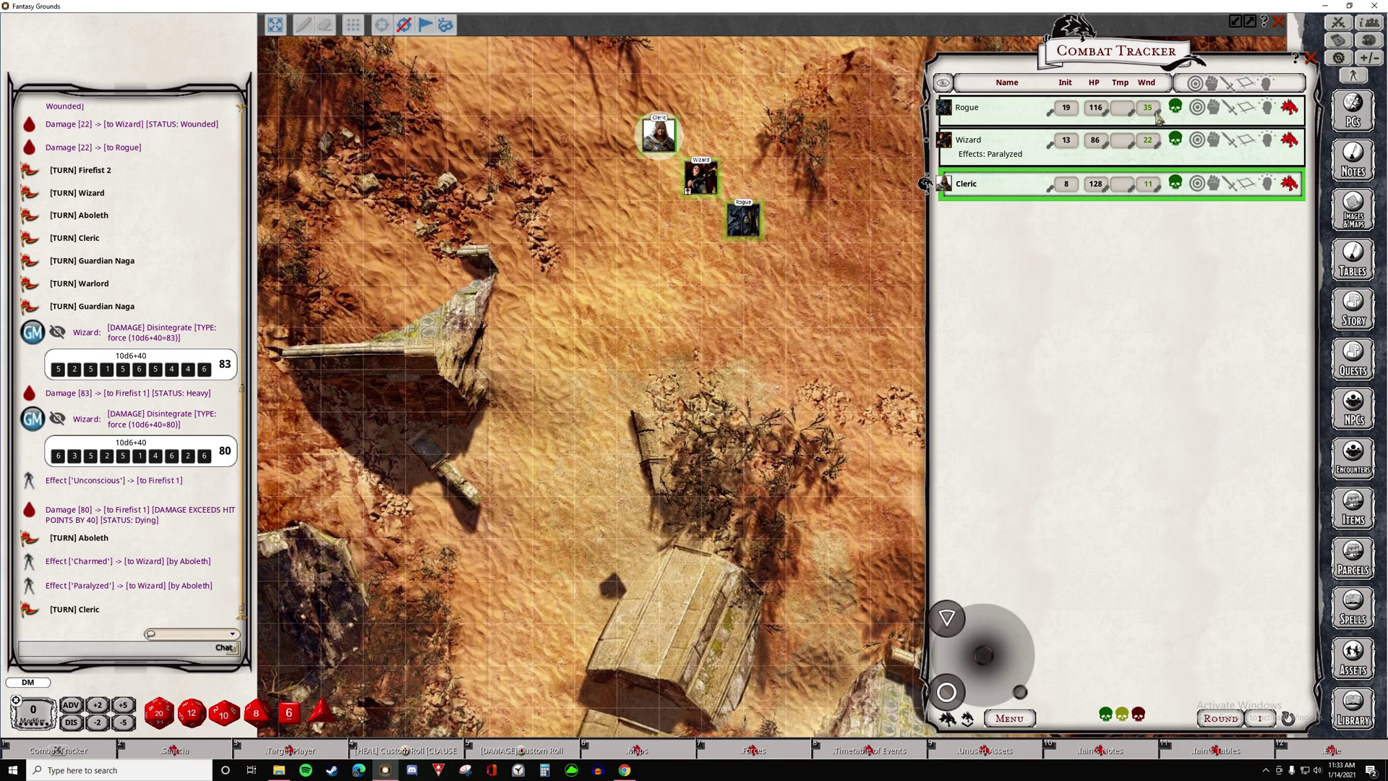
left_click(951, 693)
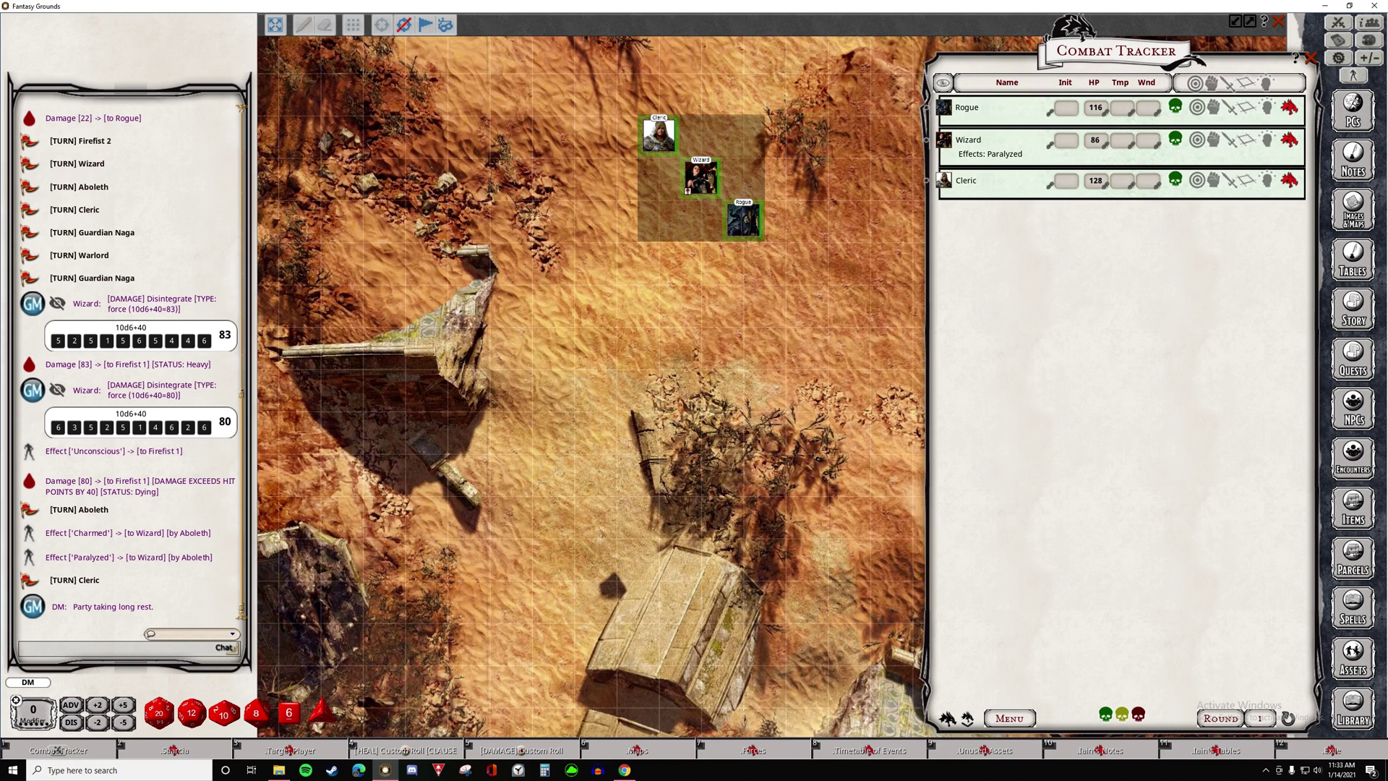
Open the Wizard's character sheet from the map token and check the spell slots on the actions page.
double_click(700, 177)
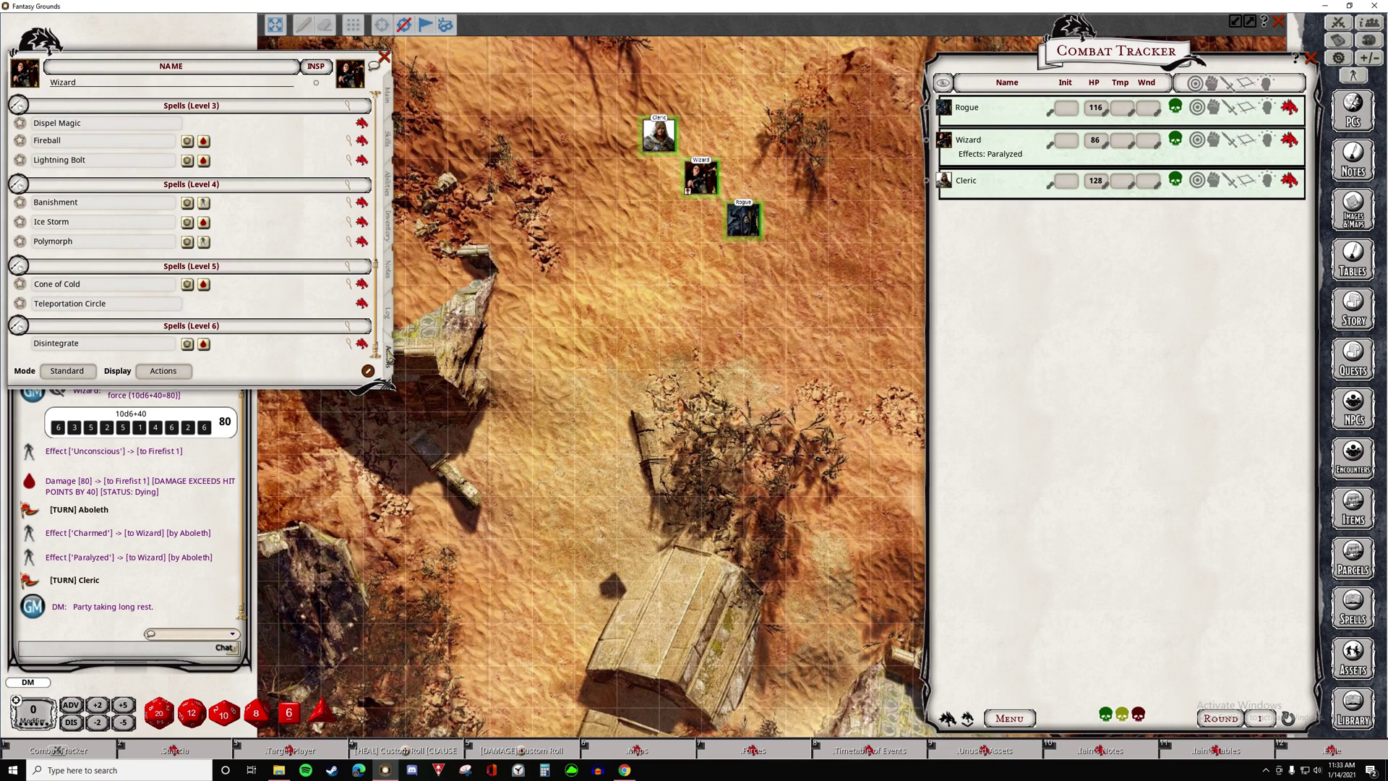
scroll(213, 259, "up", 5)
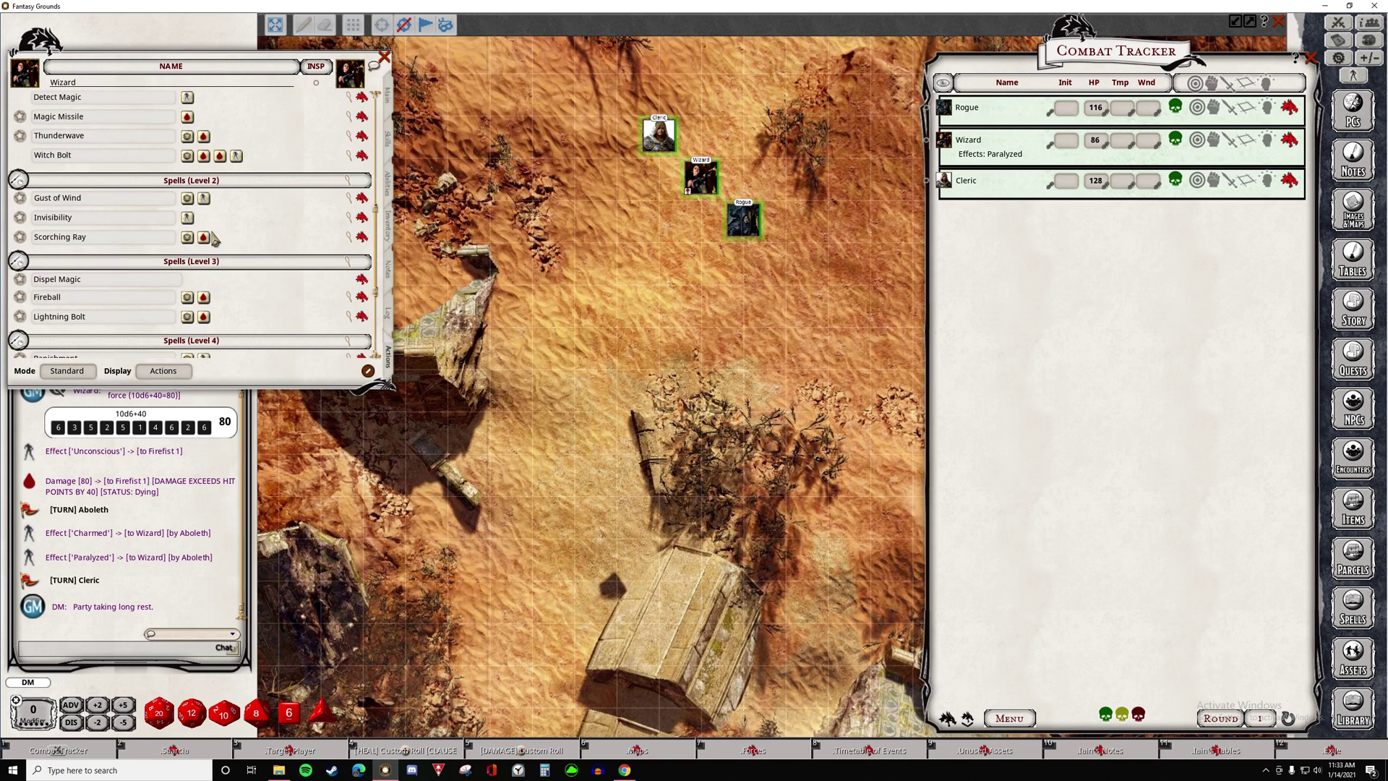
scroll(210, 260, "up", 3)
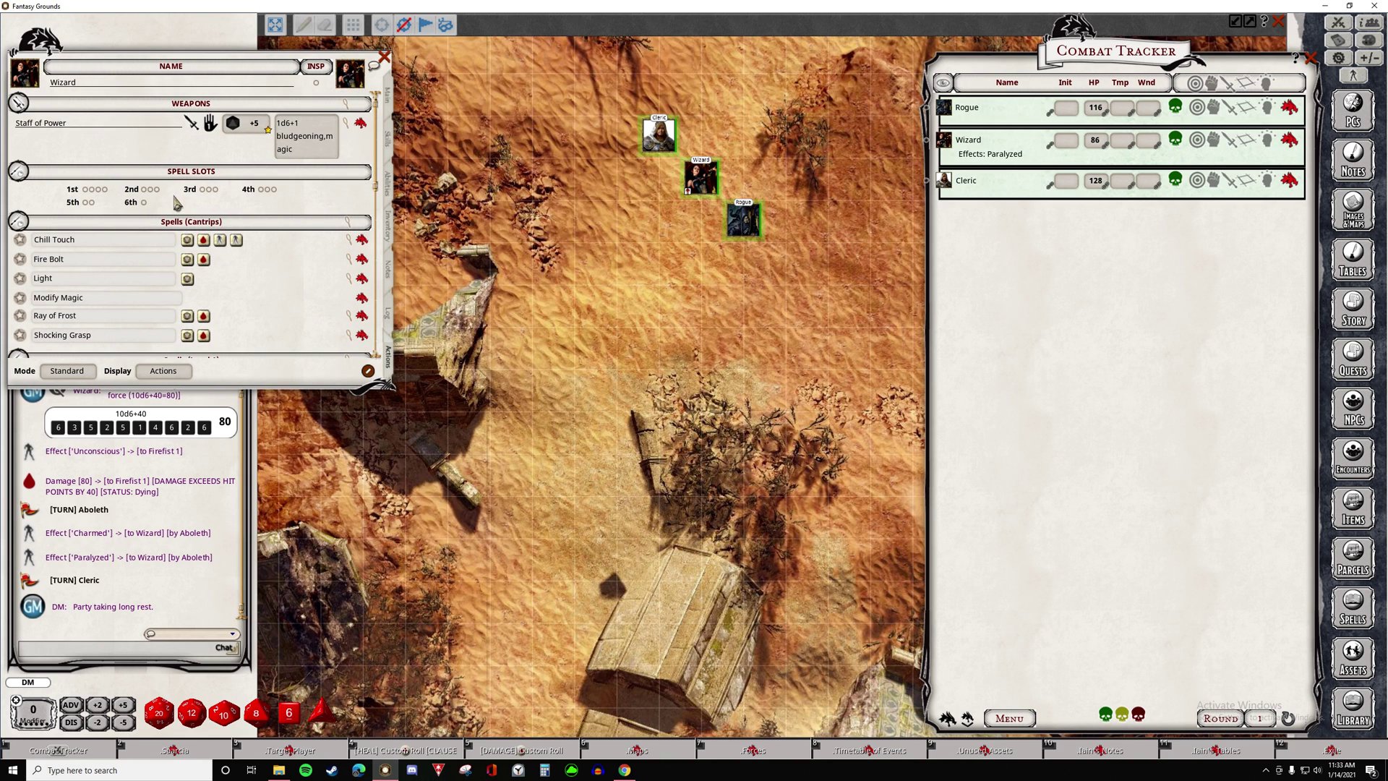